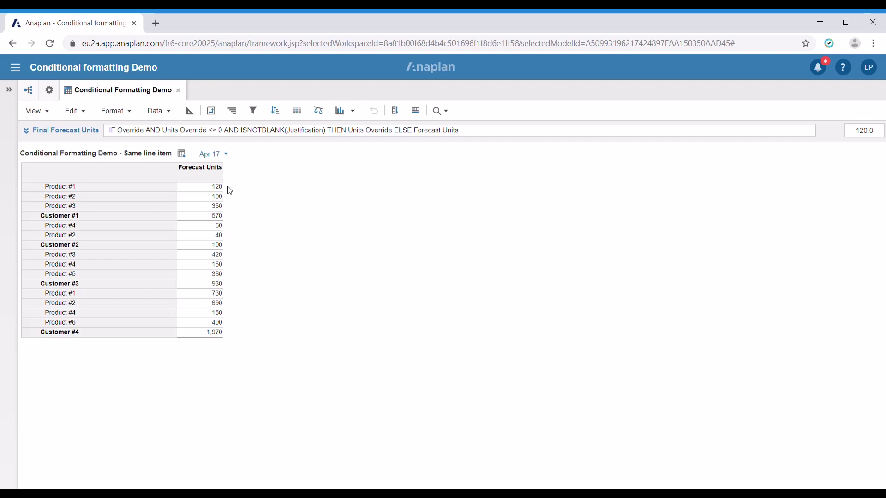
# Step: Start a new conditional formatting rule from the Manage Conditional Formatting window
pyautogui.moveTo(223, 187)
pyautogui.click(299, 118)
pyautogui.moveTo(313, 122); pyautogui.dragTo(313, 159)
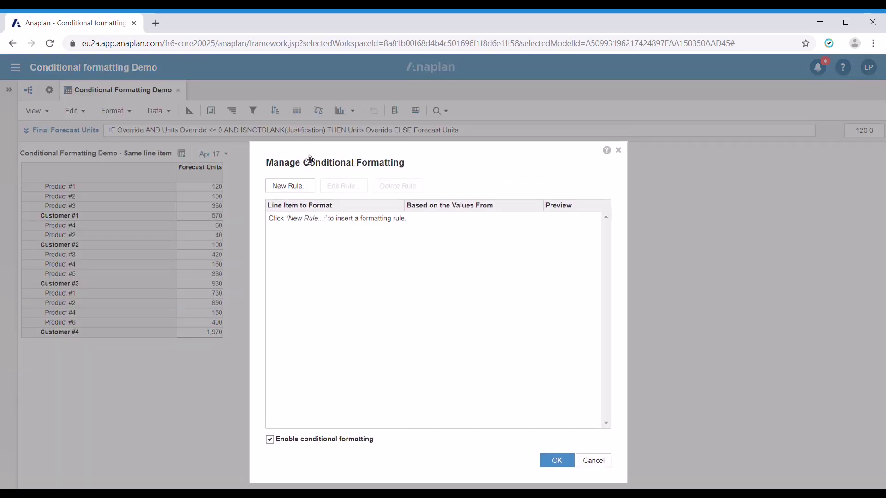
pyautogui.click(311, 189)
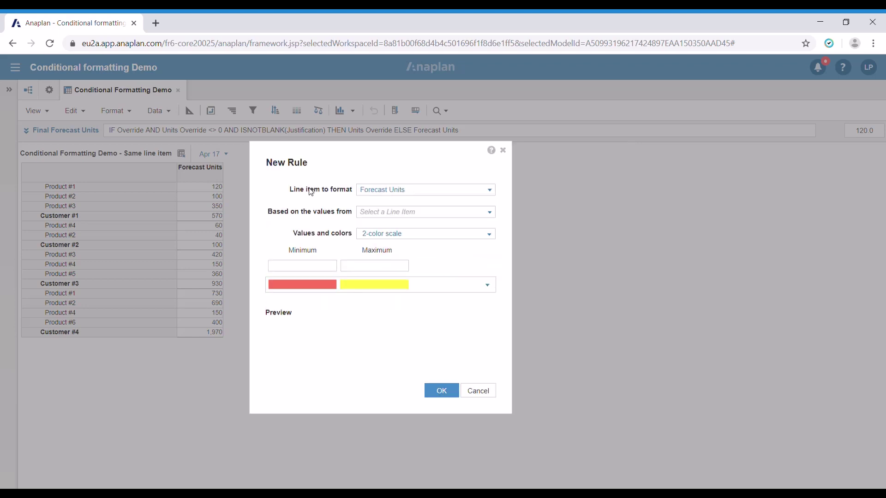
pyautogui.moveTo(335, 166); pyautogui.dragTo(321, 193)
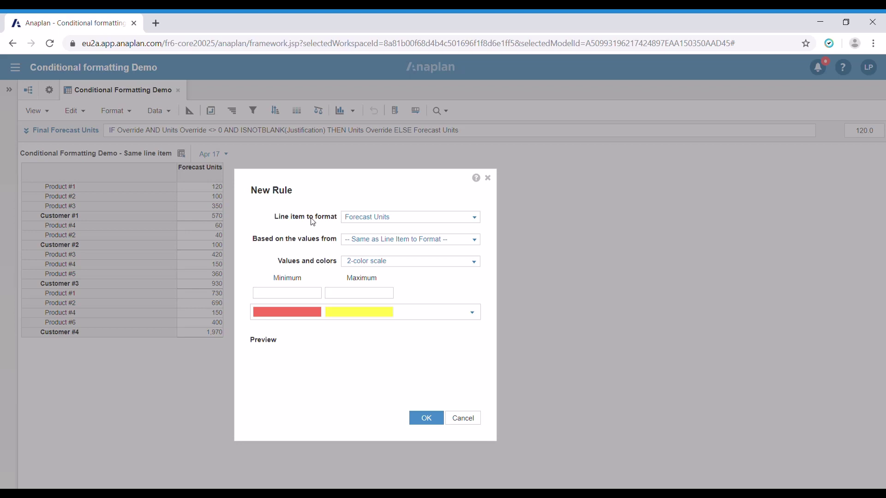
pyautogui.moveTo(336, 190); pyautogui.dragTo(347, 175)
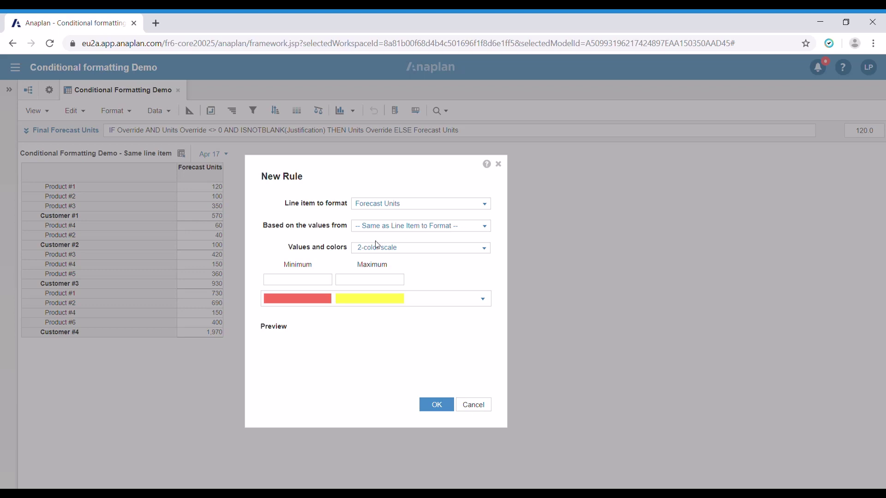
# Step: Give Forecast Units a white-to-green 2-color scale from 0 to 100 and save the rule
pyautogui.click(473, 253)
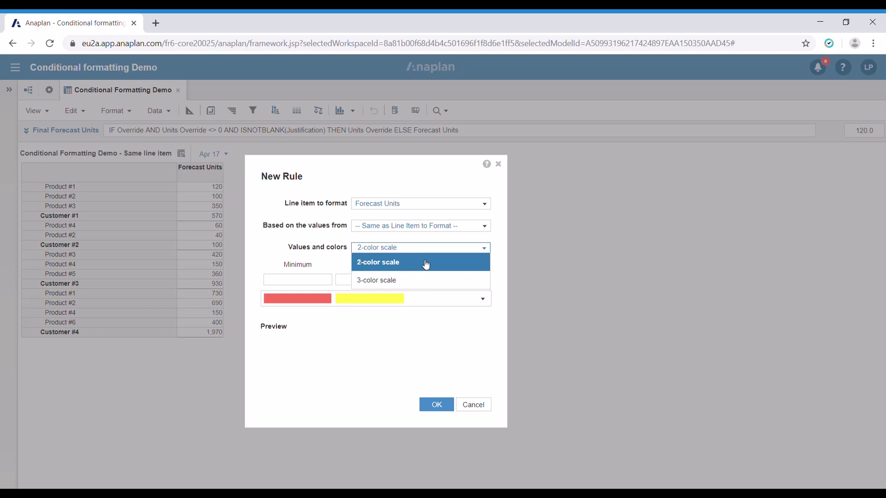
pyautogui.click(398, 264)
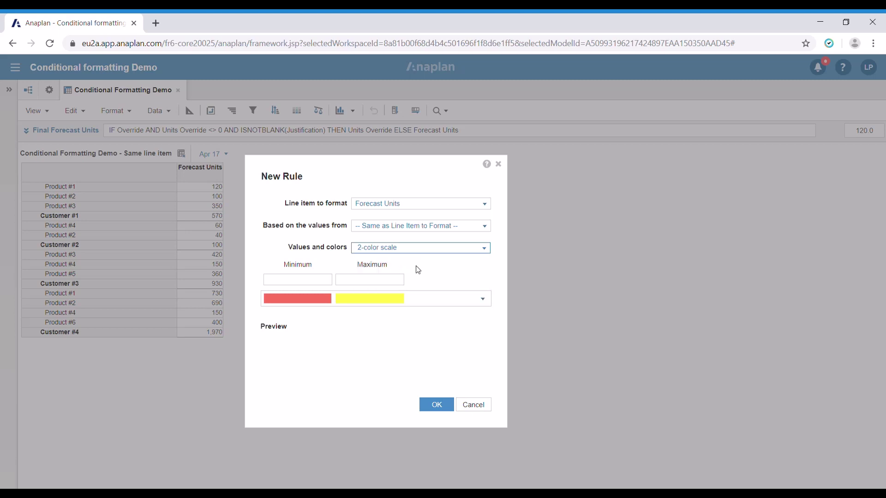
pyautogui.click(480, 301)
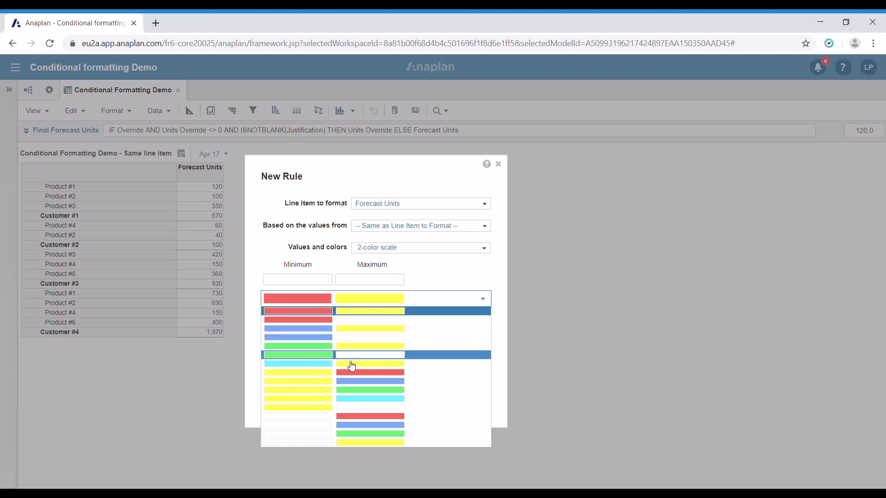
pyautogui.click(325, 434)
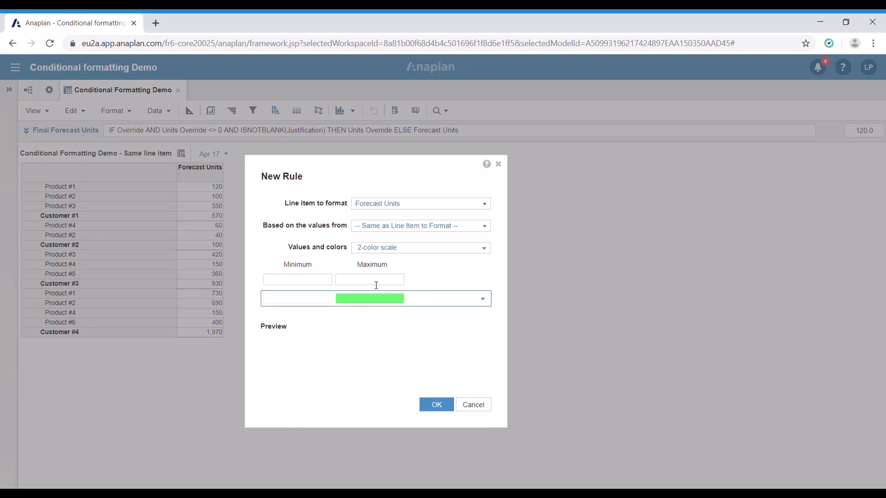
pyautogui.click(318, 283)
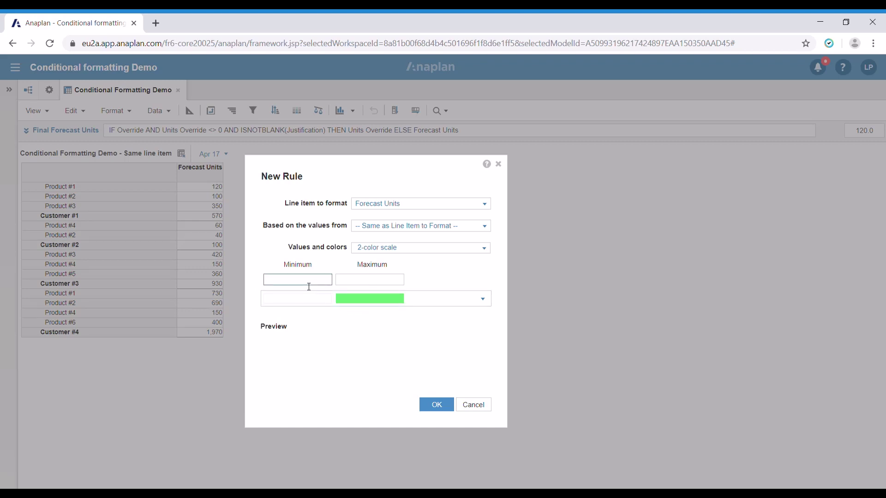
pyautogui.click(345, 284)
pyautogui.write('100')
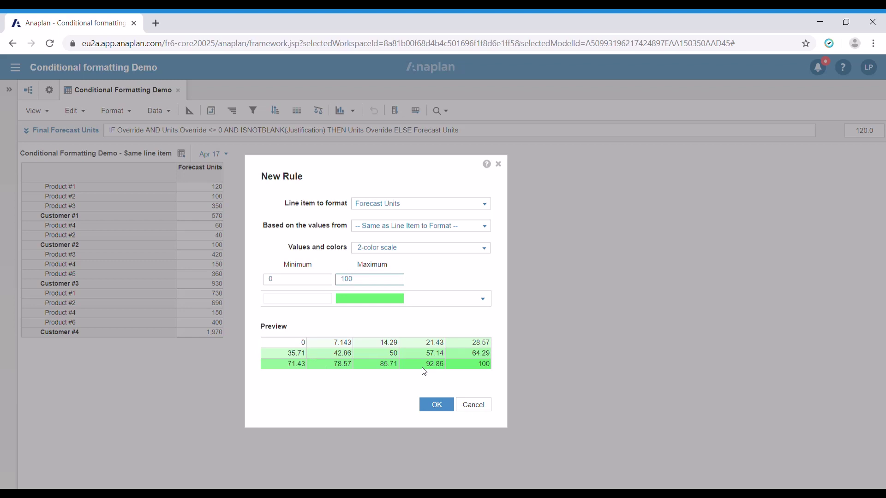
pyautogui.click(434, 405)
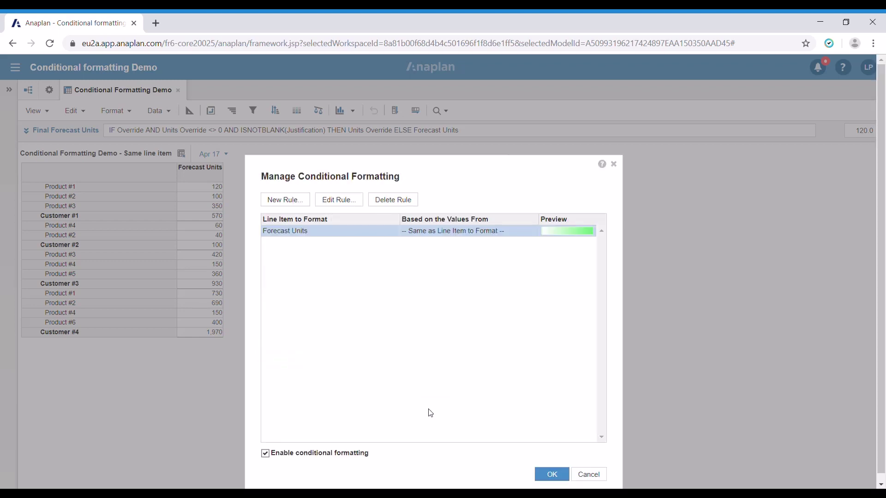
# Step: Confirm the formatting rules so Forecast Units cells are shaded green
pyautogui.moveTo(473, 170); pyautogui.dragTo(471, 102)
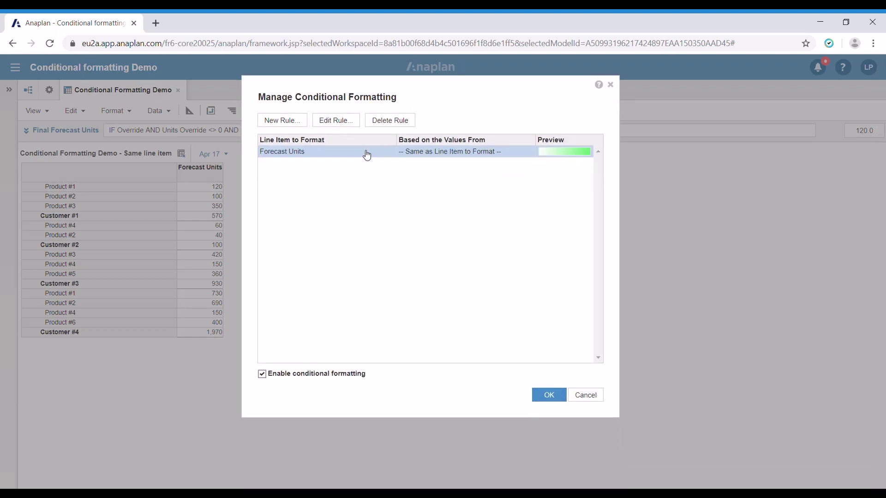
pyautogui.click(548, 395)
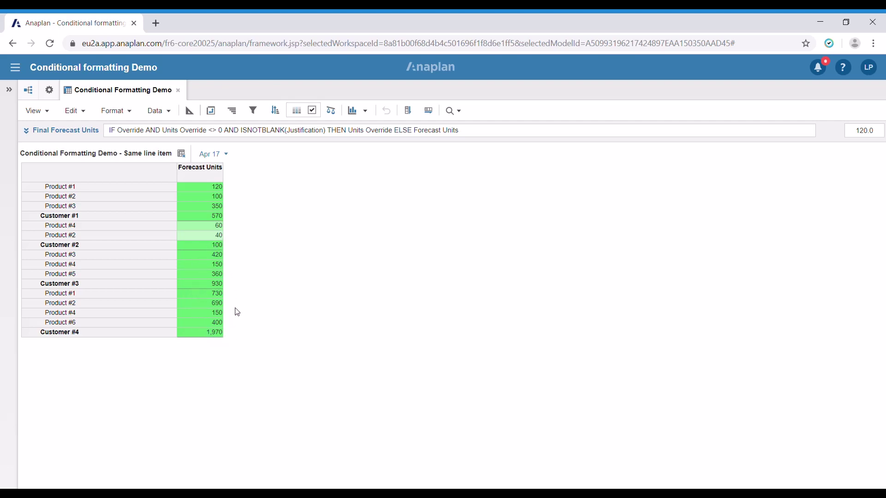
# Step: Edit the Forecast Units rule, changing the scale maximum from 100 to 1000
pyautogui.click(297, 111)
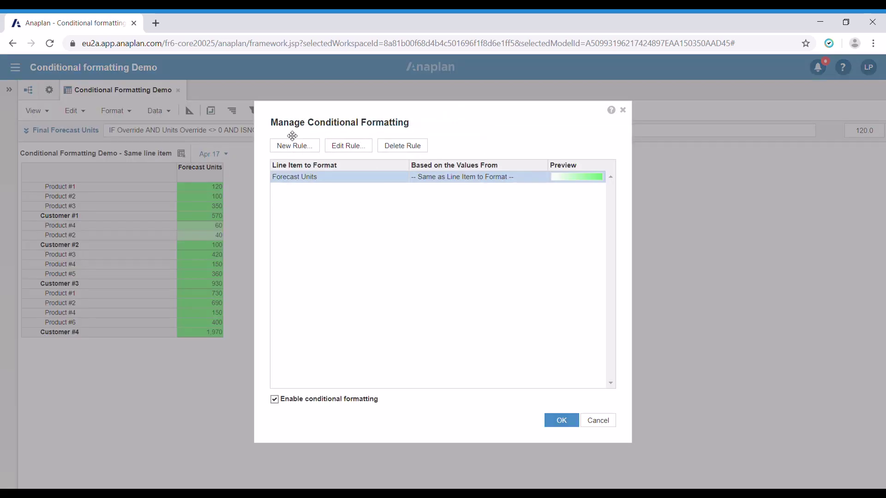
pyautogui.click(348, 145)
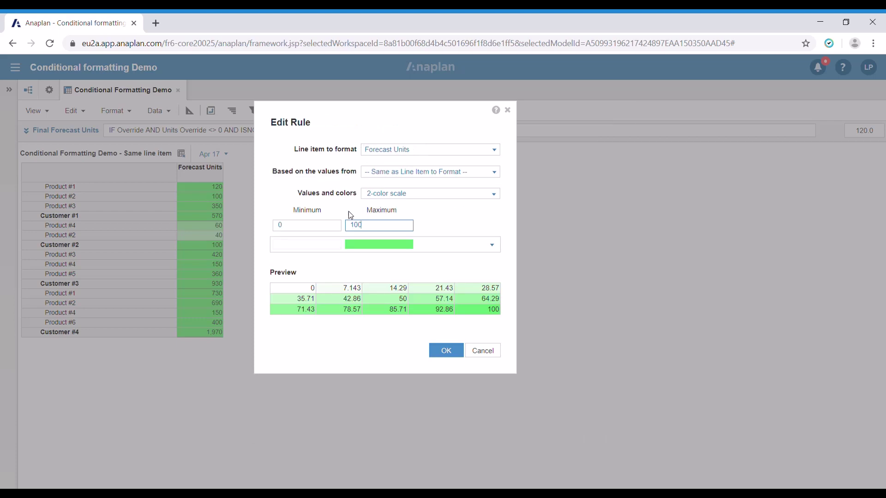
pyautogui.write('0')
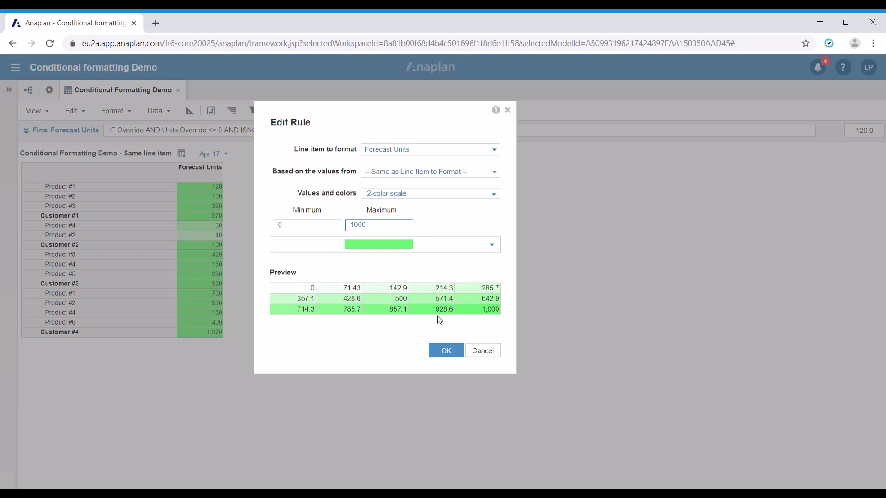
pyautogui.click(446, 351)
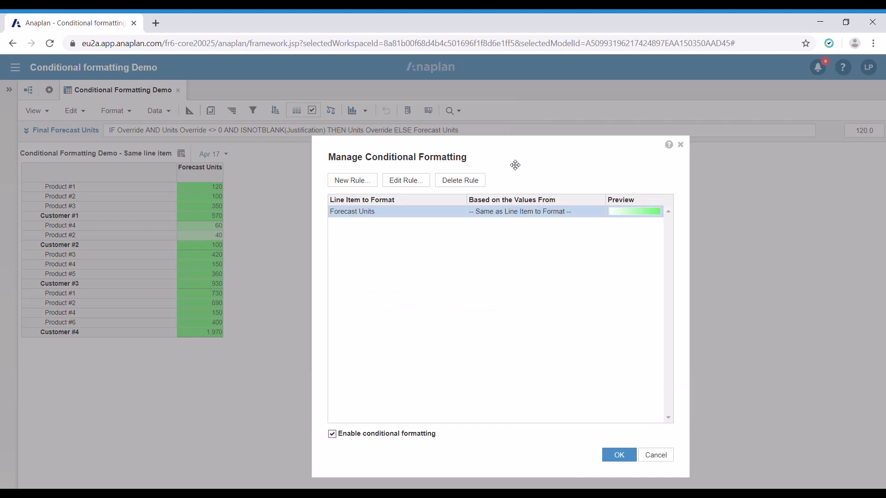
pyautogui.moveTo(521, 172); pyautogui.dragTo(471, 123)
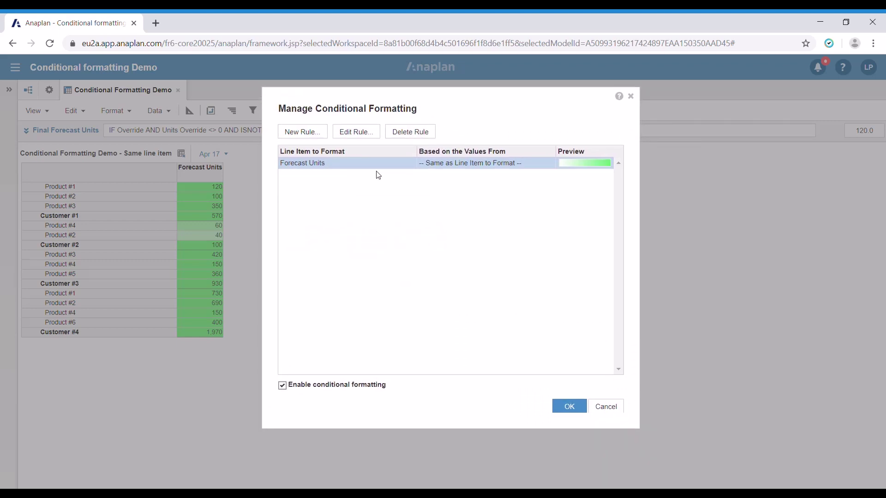
# Step: Apply the revised 0–1000 green scale by closing Manage Conditional Formatting
pyautogui.click(567, 406)
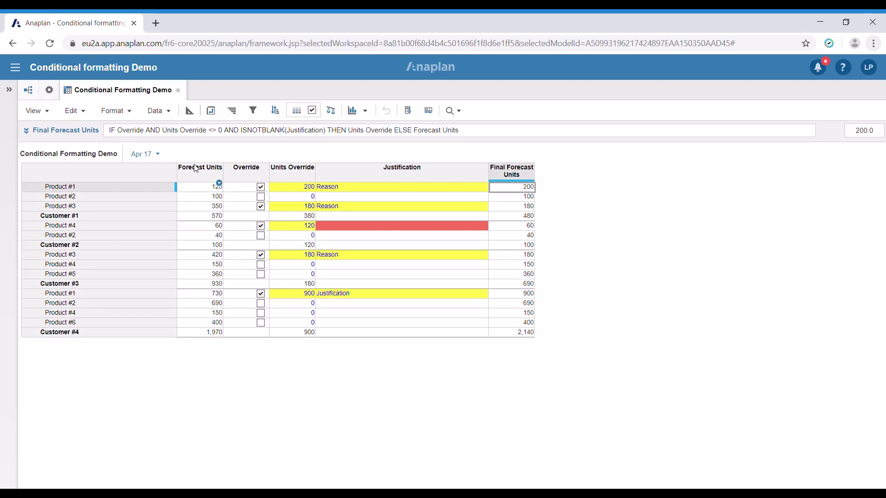
# Step: Turn on Override for Product #5 and set its Units Override to 400
pyautogui.click(261, 274)
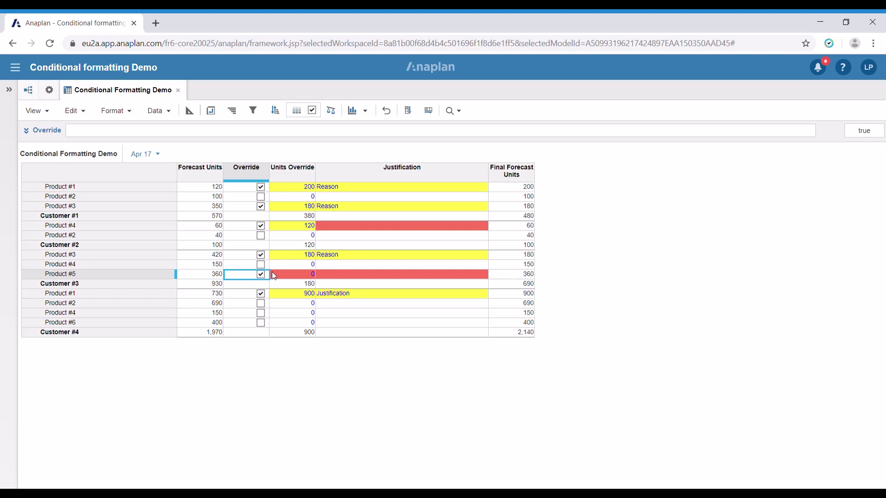
pyautogui.click(304, 279)
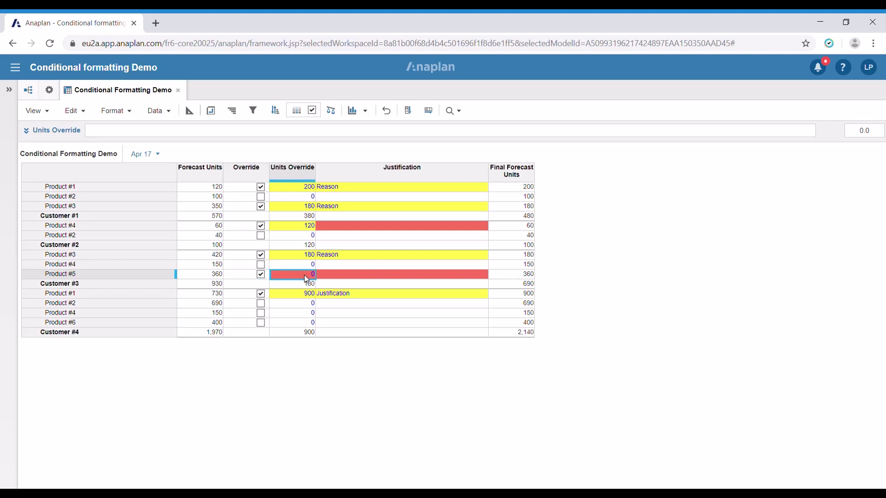
pyautogui.write('400')
pyautogui.press('Return')
# Step: Enter 'Justification' as Product #5's justification and check its Final Forecast Units
pyautogui.click(333, 276)
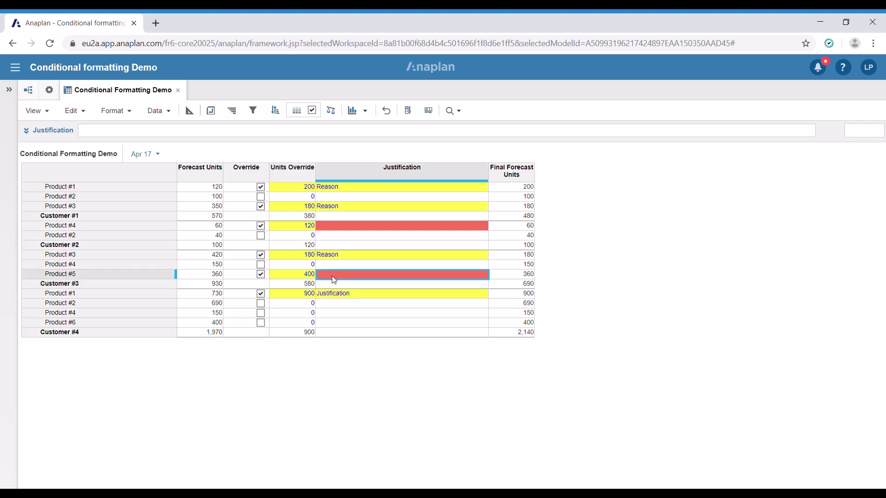
pyautogui.write('Justification')
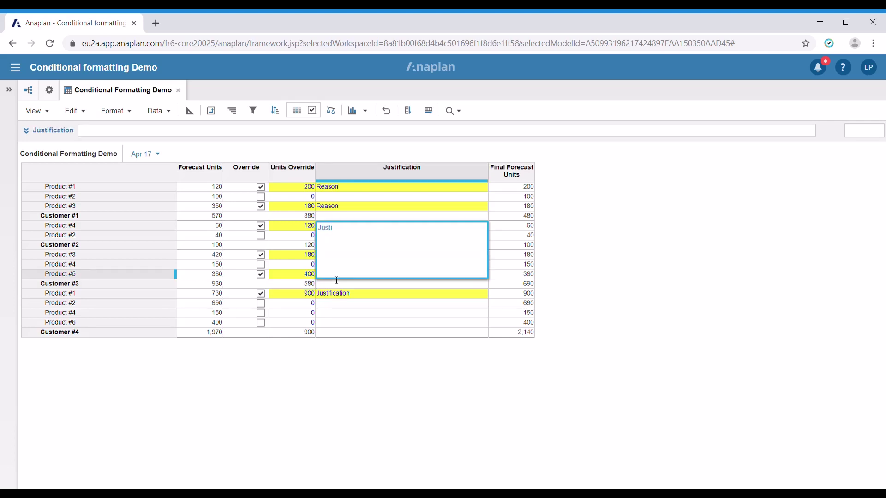
pyautogui.press('Return')
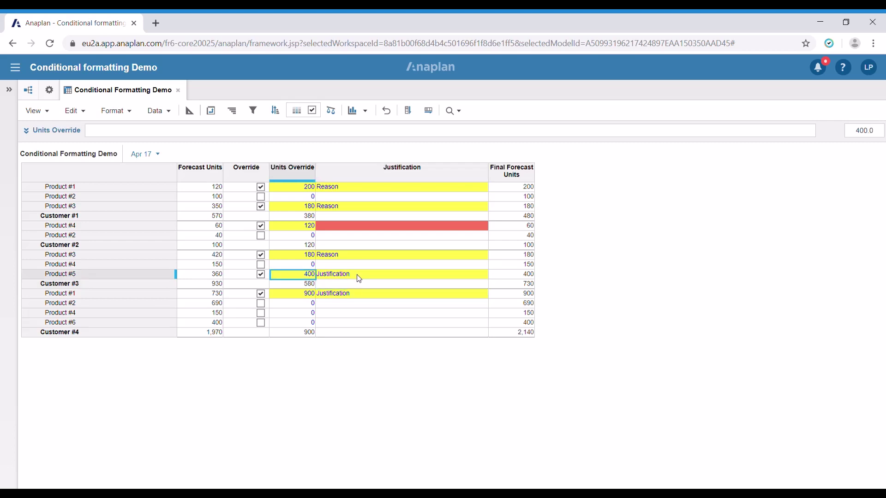
pyautogui.click(374, 274)
pyautogui.click(508, 277)
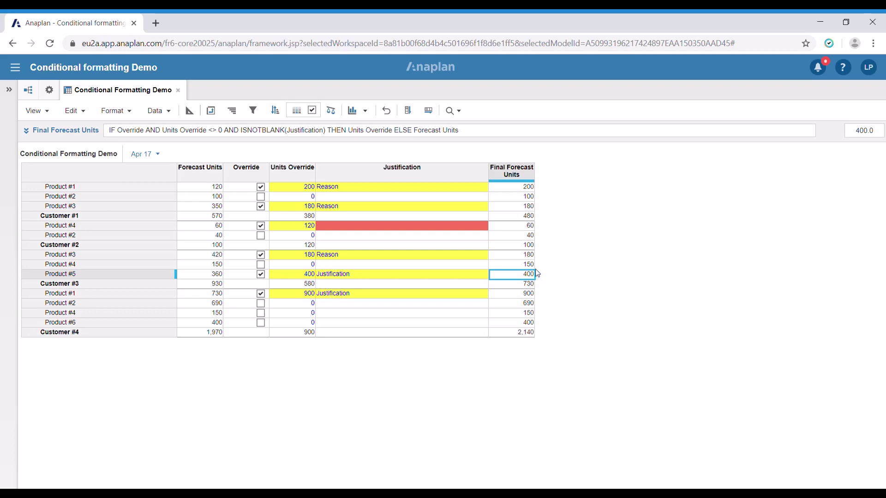
# Step: Clear Product #5's justification and confirm its final forecast reverts to 360
pyautogui.click(419, 277)
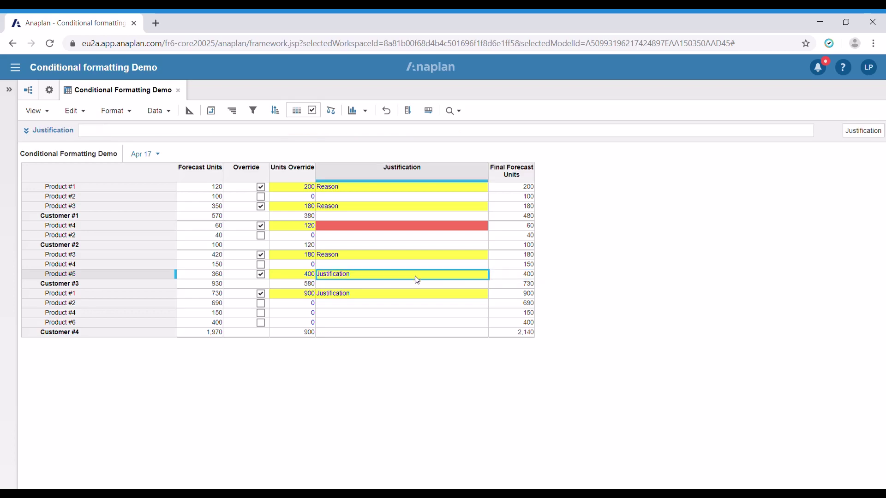
pyautogui.press('Delete')
pyautogui.press('Return')
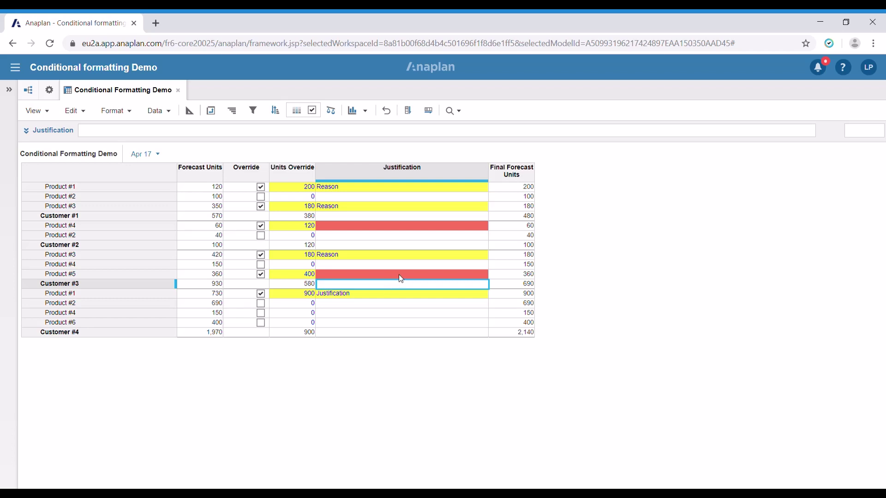
pyautogui.click(509, 276)
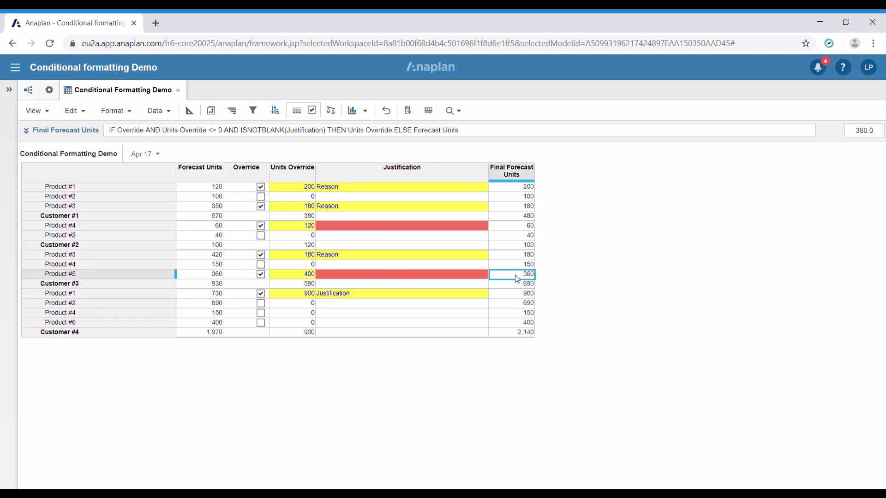
# Step: Clear Product #5's 400 Units Override so it commits as 0
pyautogui.click(443, 276)
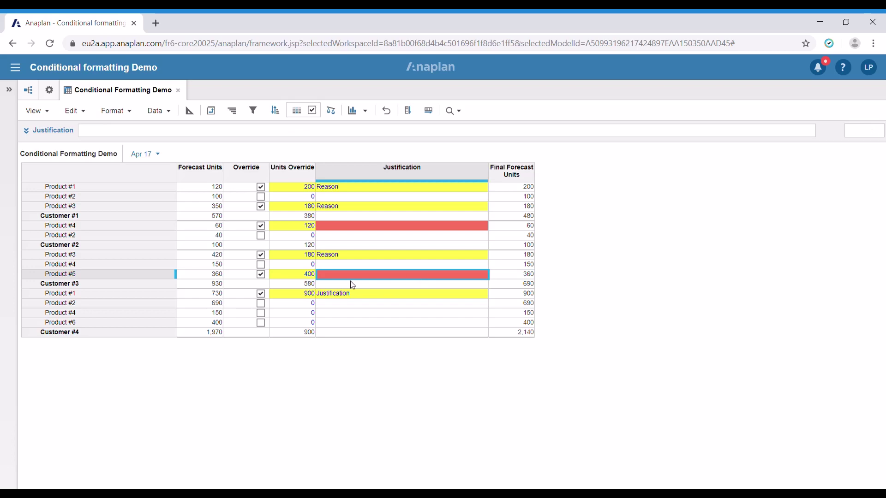
pyautogui.click(308, 276)
pyautogui.press('BackSpace')
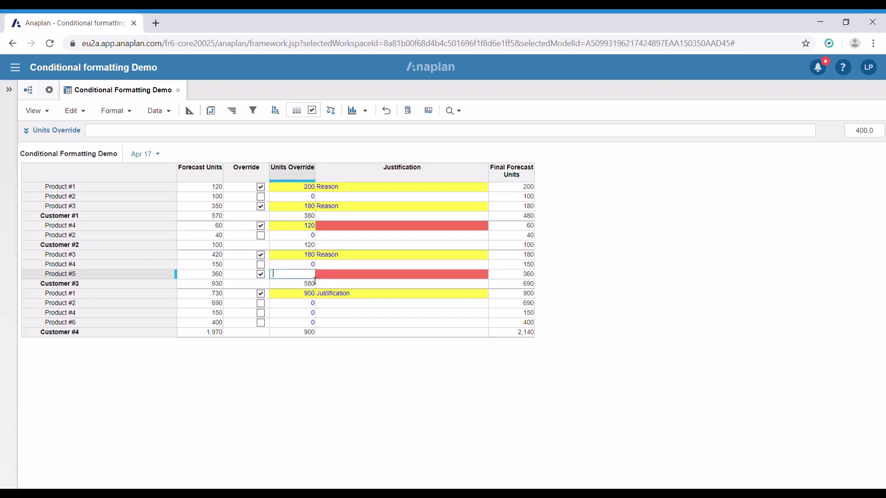
pyautogui.press('Return')
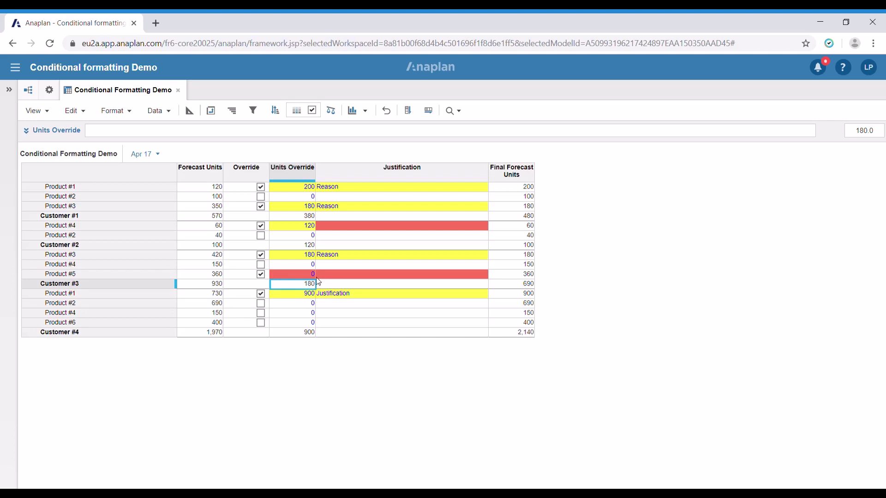
pyautogui.click(300, 274)
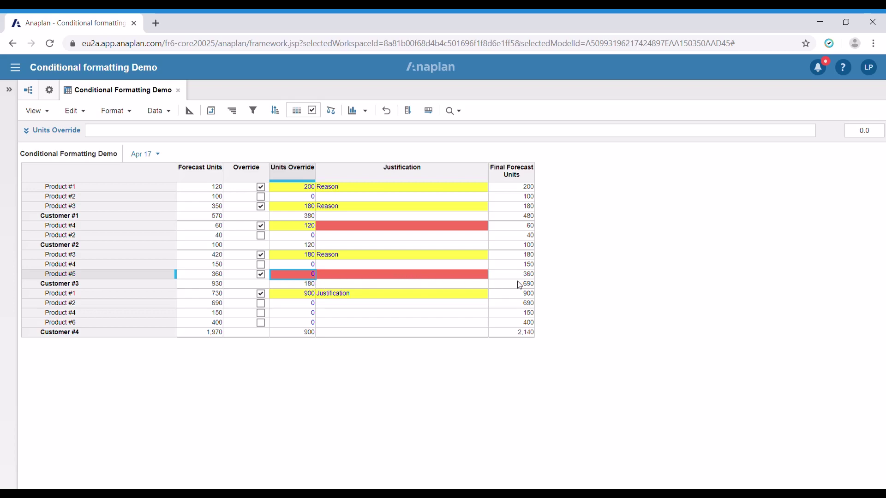
# Step: Delete both formatting rules and show all columns, revealing the two Formatting columns
pyautogui.rightClick(545, 277)
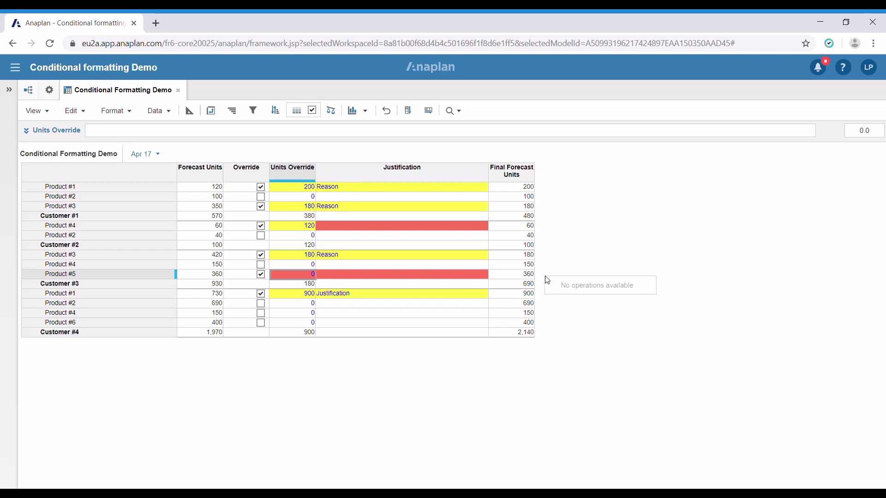
pyautogui.click(296, 111)
pyautogui.click(388, 146)
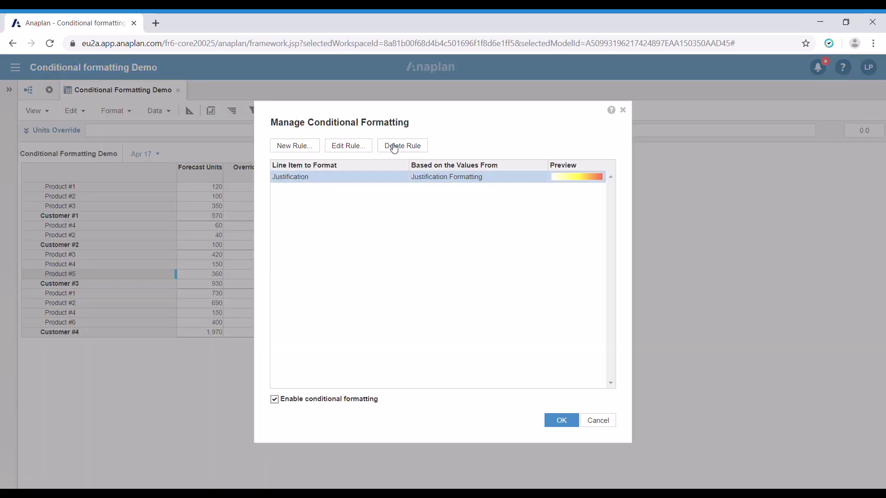
pyautogui.click(389, 146)
pyautogui.click(559, 421)
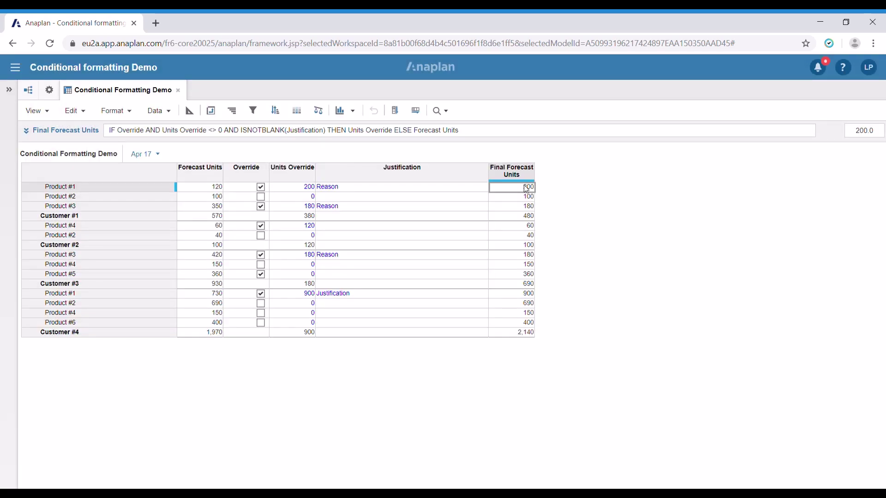
pyautogui.rightClick(519, 173)
pyautogui.click(572, 251)
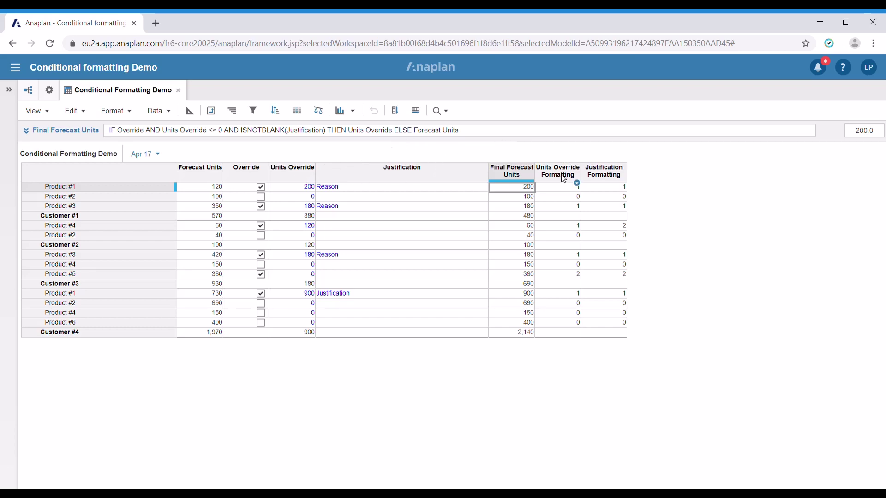
pyautogui.click(574, 176)
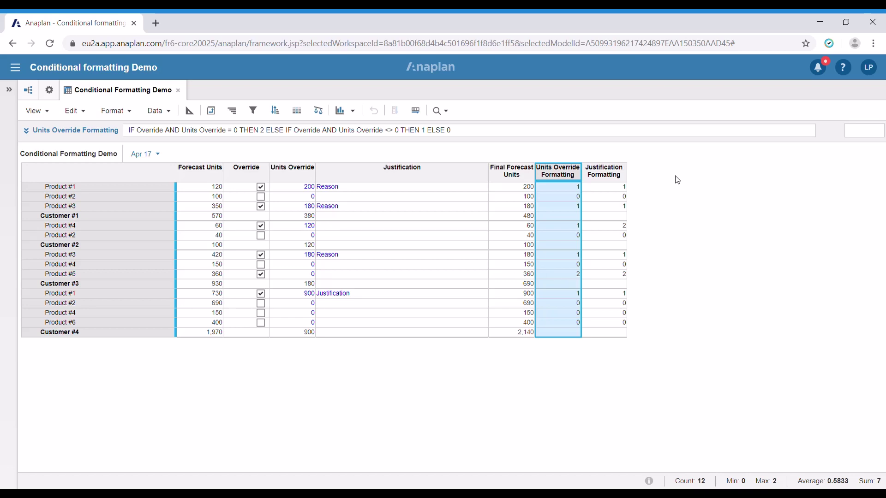
pyautogui.click(627, 175)
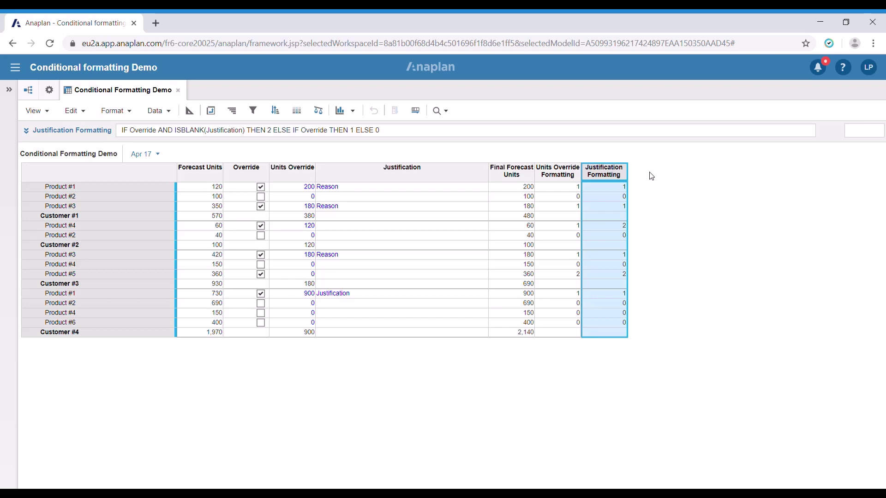
# Step: Start a new rule formatting Units Override based on Units Override Formatting
pyautogui.click(303, 119)
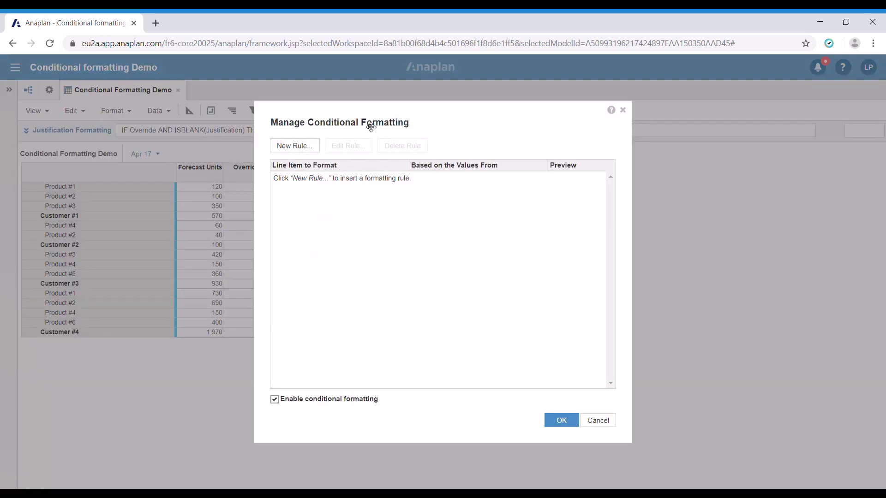
pyautogui.moveTo(403, 123); pyautogui.dragTo(581, 124)
pyautogui.click(481, 148)
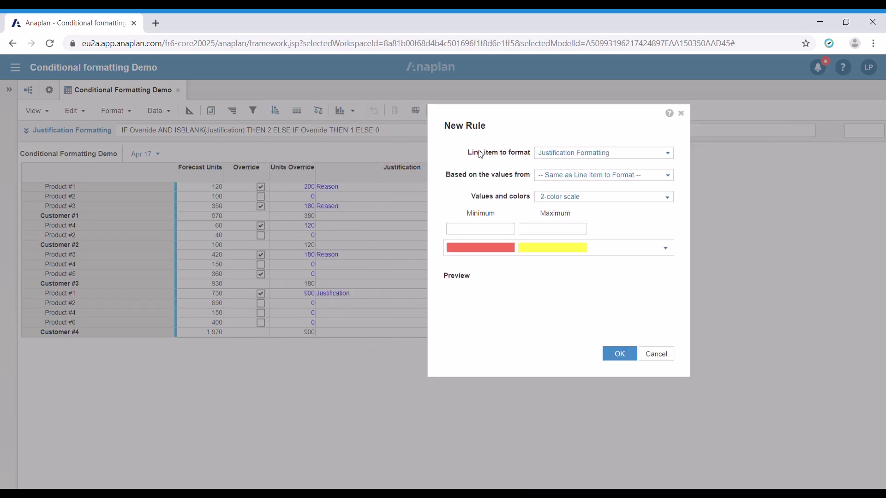
pyautogui.click(669, 153)
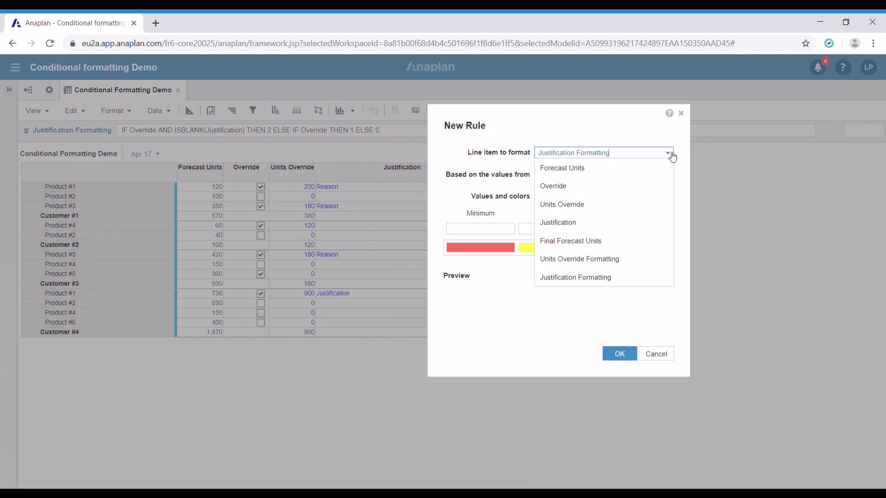
pyautogui.click(609, 209)
pyautogui.moveTo(618, 135); pyautogui.dragTo(356, 183)
pyautogui.click(407, 227)
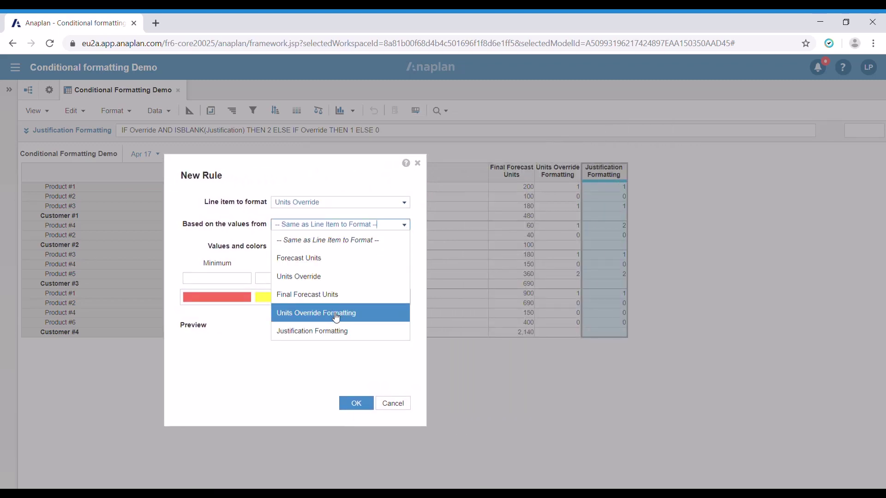
pyautogui.click(363, 314)
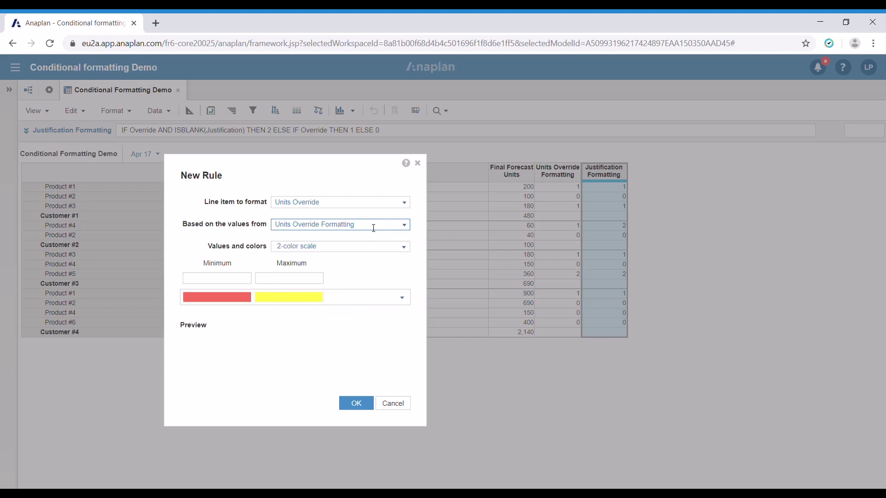
# Step: Give it a white-yellow-red 3-color scale with values 0, 1, 2, then save and apply
pyautogui.click(405, 251)
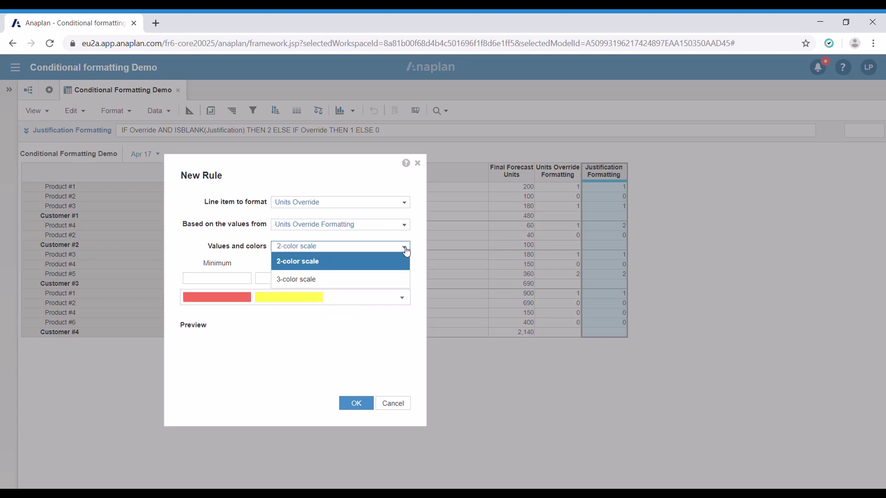
pyautogui.click(340, 280)
pyautogui.click(360, 300)
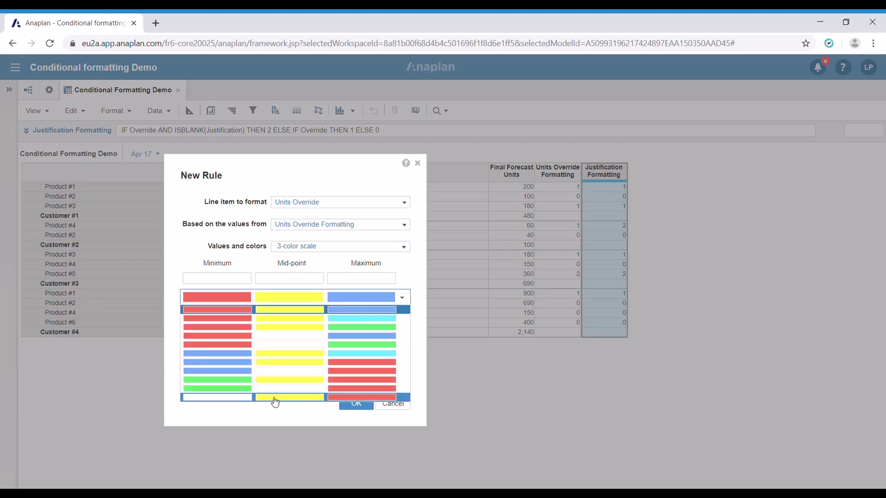
pyautogui.click(335, 398)
pyautogui.click(237, 279)
pyautogui.write('0')
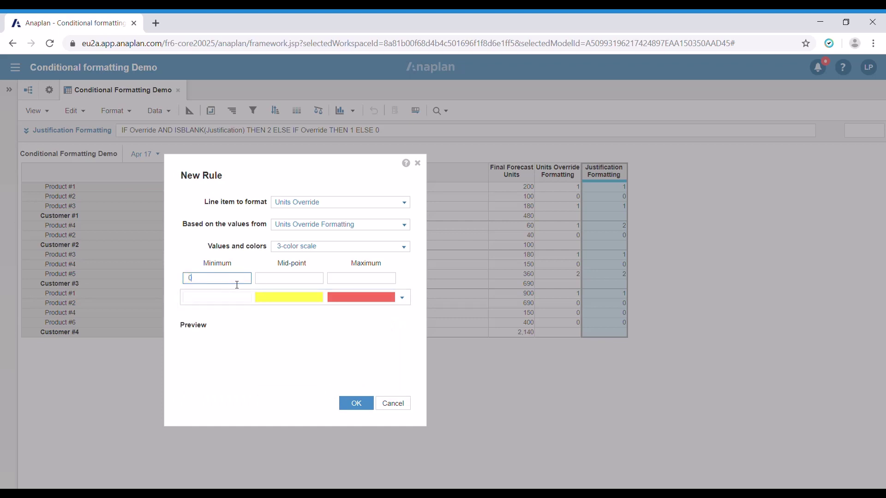
pyautogui.click(286, 279)
pyautogui.write('1')
pyautogui.click(349, 279)
pyautogui.write('2')
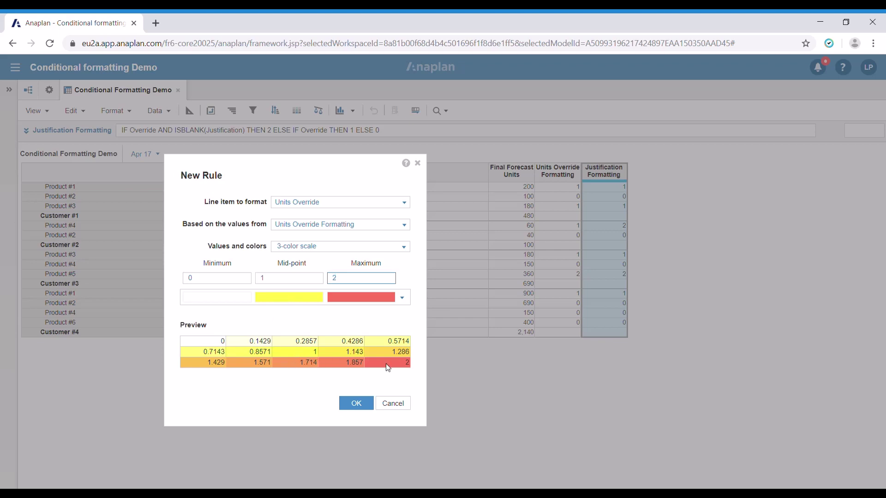
pyautogui.click(367, 410)
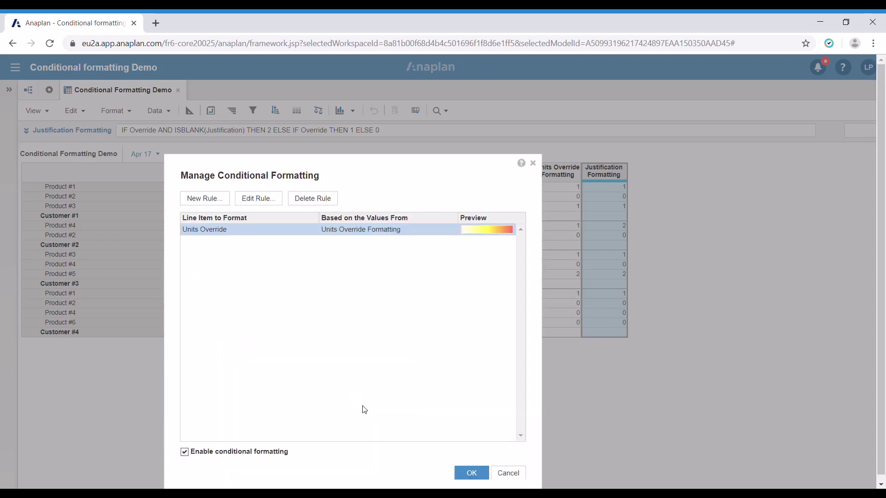
pyautogui.click(468, 473)
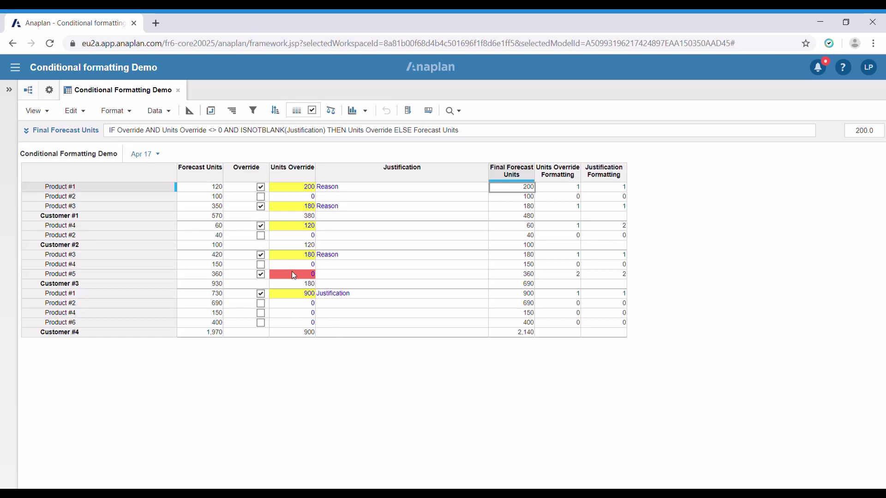
# Step: Mark Product #5 as overridden with 120 units, shading its Units Override cell yellow
pyautogui.click(262, 275)
pyautogui.click(312, 279)
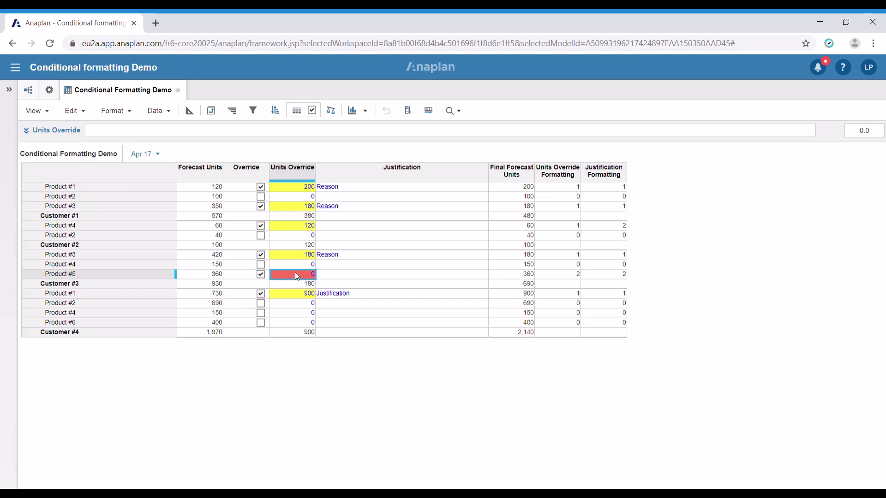
pyautogui.write('120')
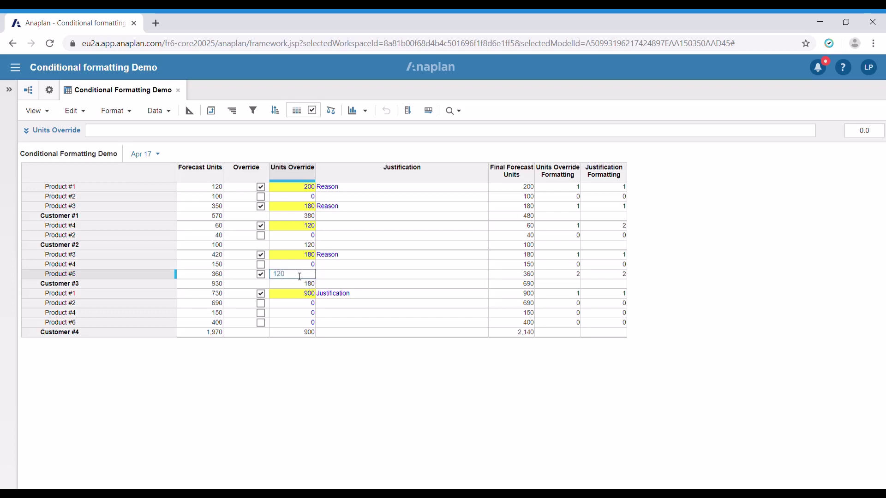
pyautogui.press('Return')
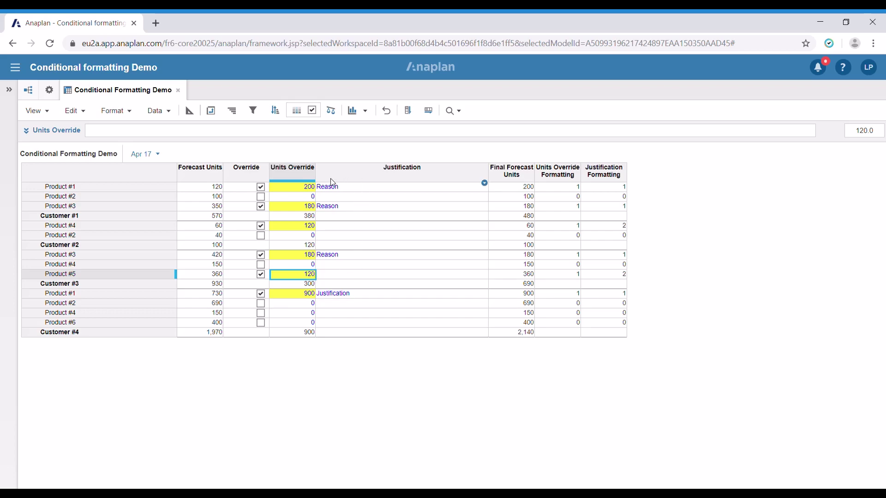
pyautogui.click(301, 116)
# Step: Start a new rule formatting Justification based on Justification Formatting
pyautogui.click(301, 143)
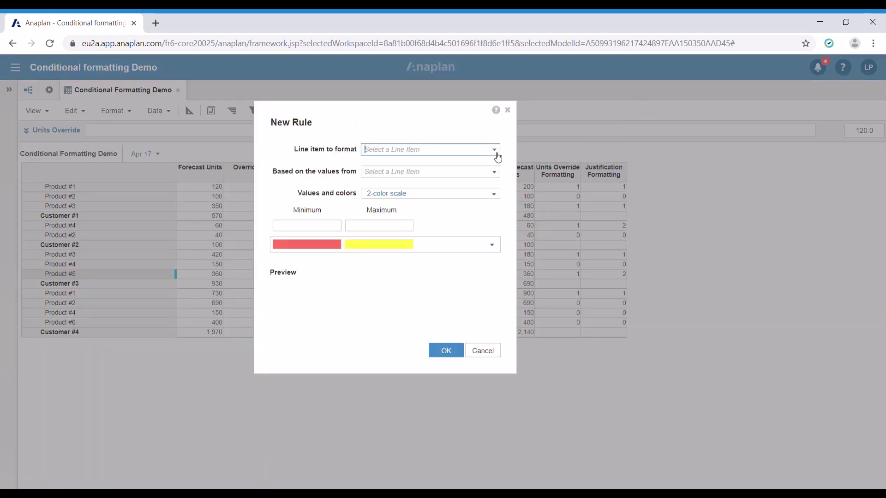
pyautogui.click(498, 157)
pyautogui.click(411, 222)
pyautogui.click(498, 174)
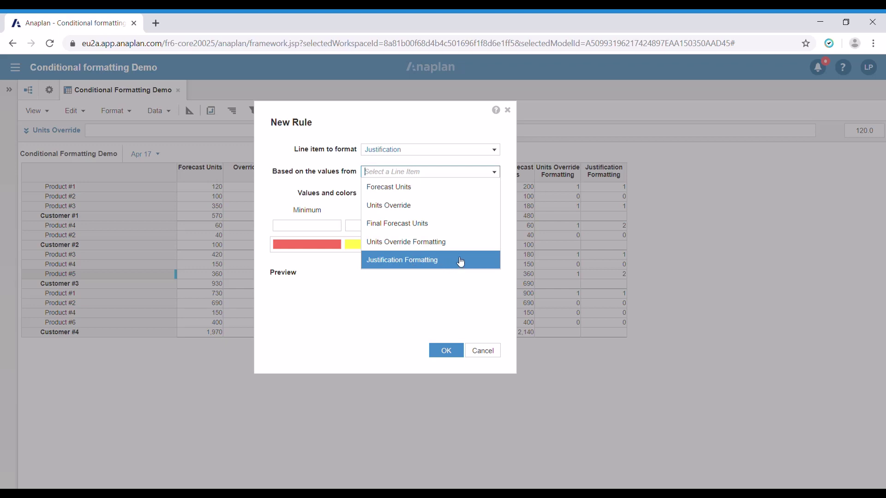
pyautogui.click(460, 261)
# Step: Give it a white-yellow-red 3-color scale with 0, 1, 2 and apply it to the grid
pyautogui.click(494, 194)
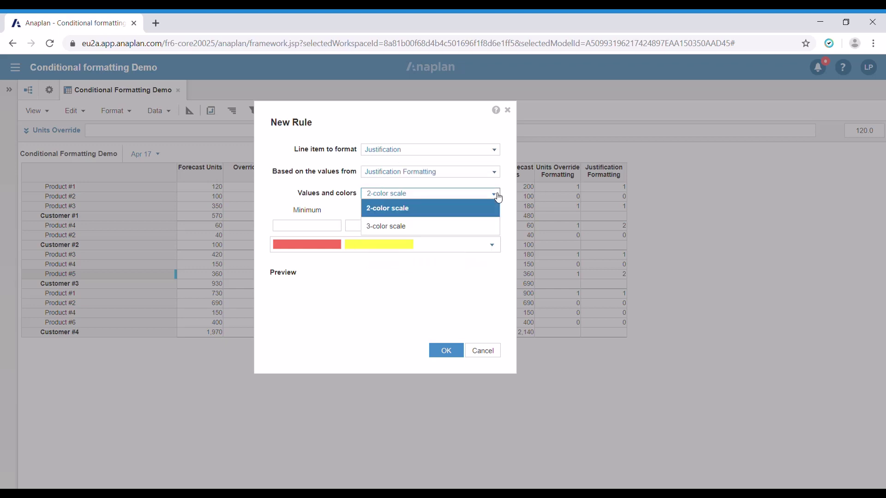
pyautogui.click(431, 226)
pyautogui.click(433, 247)
pyautogui.click(368, 348)
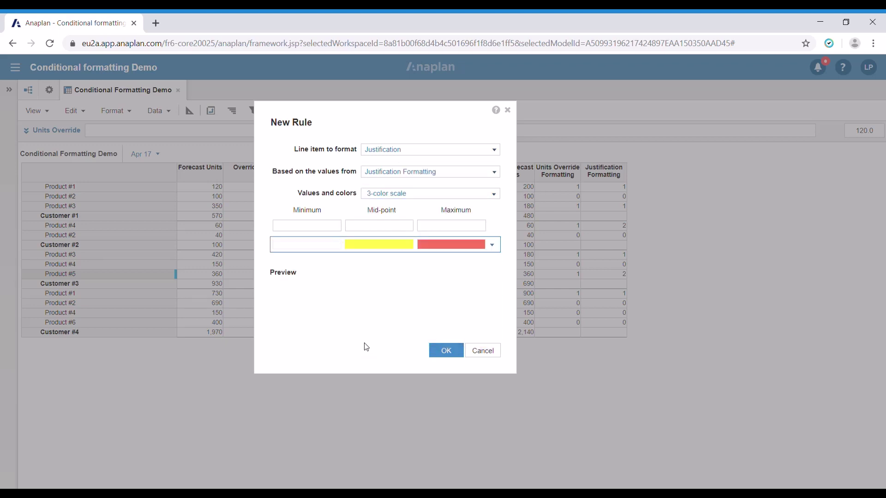
pyautogui.click(322, 228)
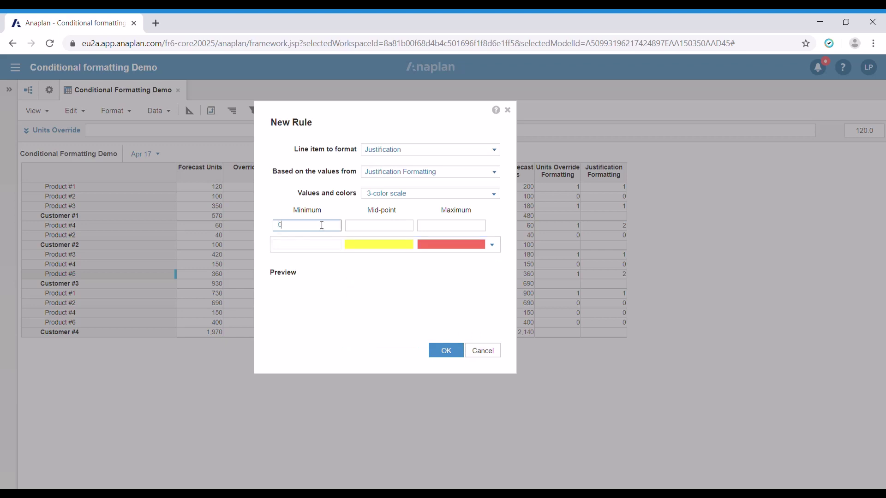
pyautogui.click(383, 226)
pyautogui.click(441, 228)
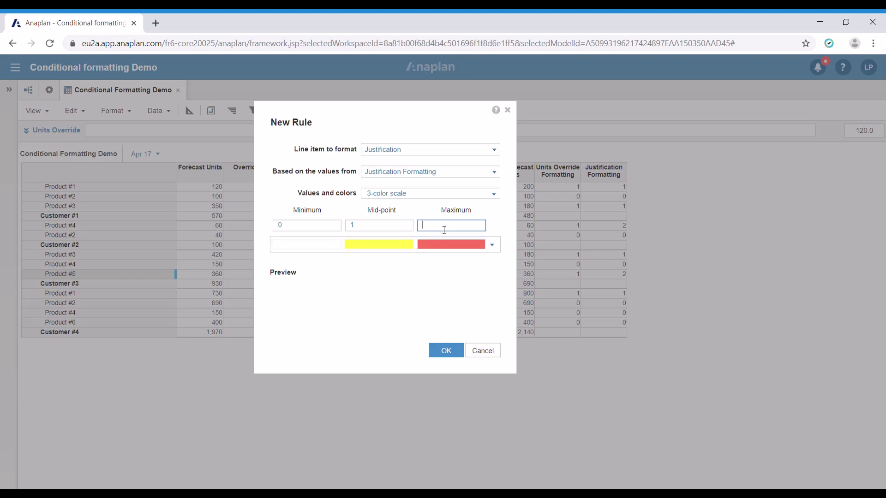
pyautogui.write('2')
pyautogui.click(447, 351)
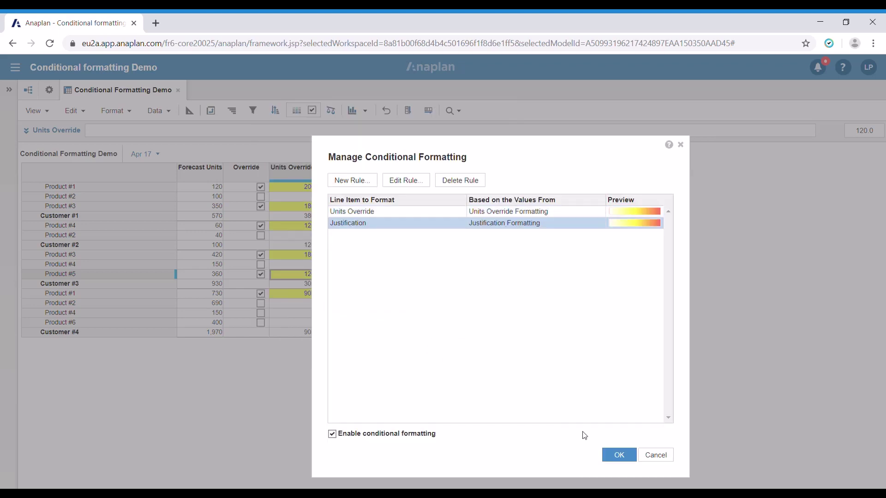
pyautogui.click(606, 455)
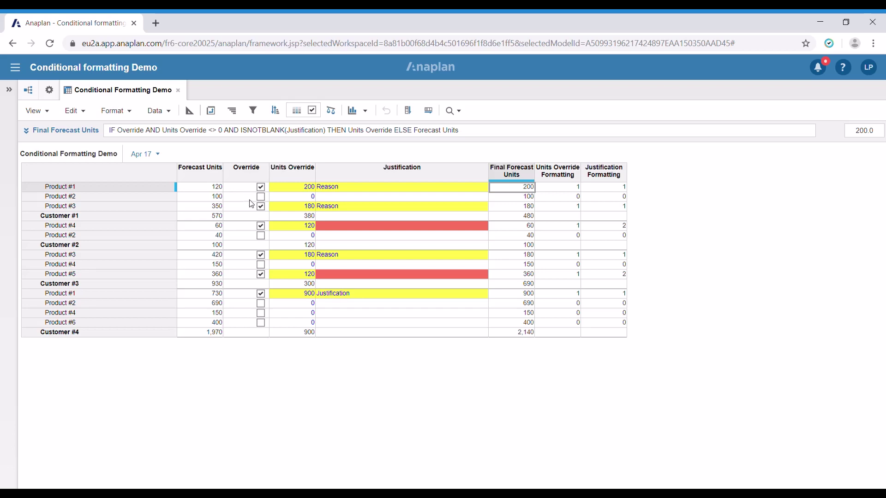
pyautogui.click(336, 200)
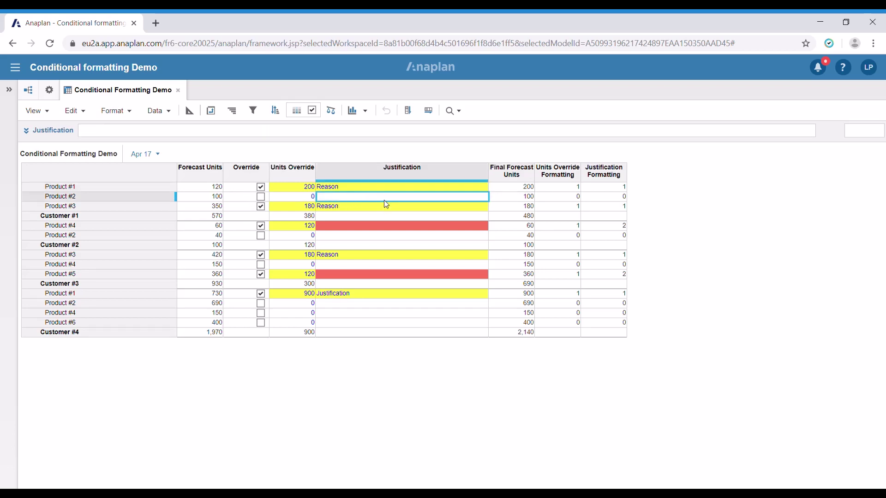
pyautogui.click(384, 188)
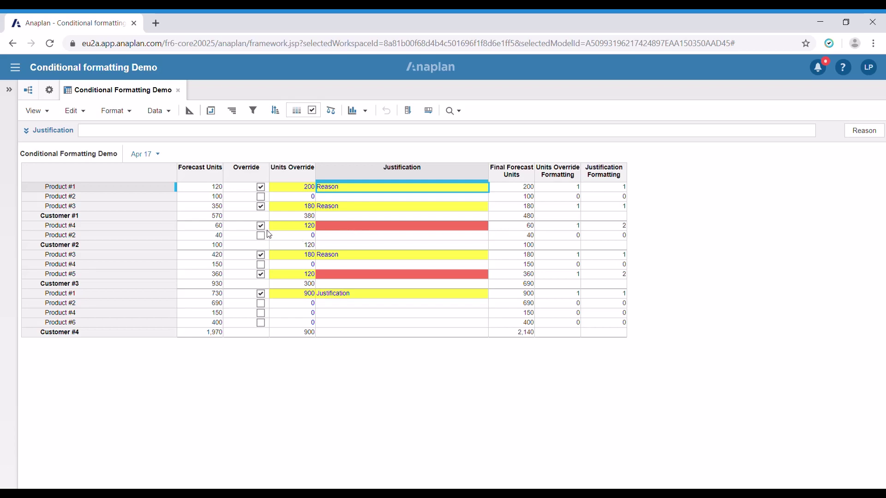
pyautogui.click(361, 228)
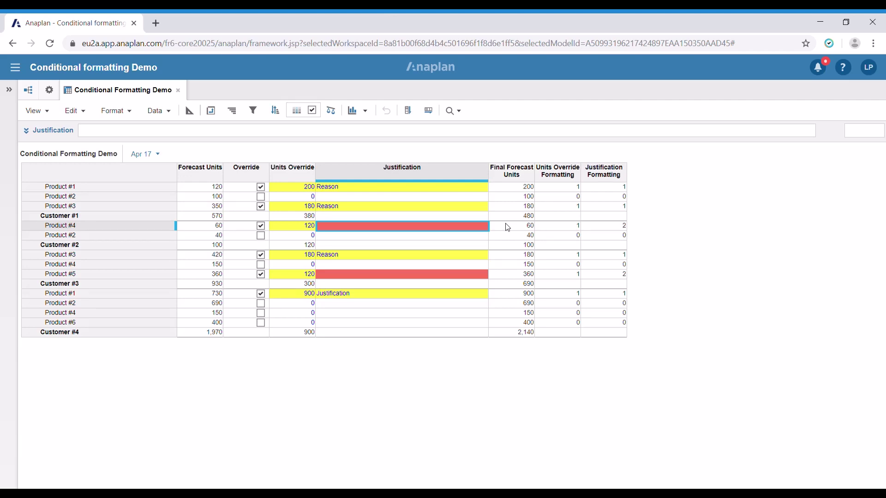
pyautogui.click(555, 174)
# Step: Hide the Units Override Formatting and Justification Formatting columns
pyautogui.keyDown('shift'); pyautogui.click(596, 173); pyautogui.keyUp('shift')
pyautogui.rightClick(596, 174)
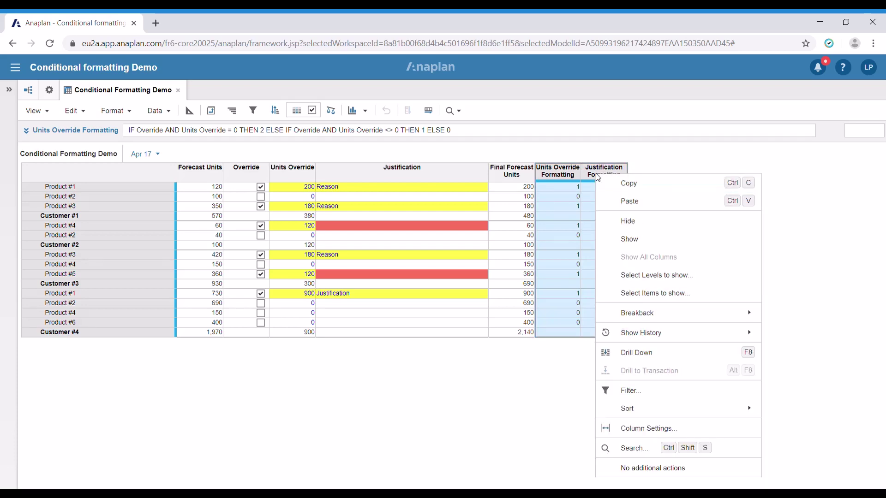
pyautogui.click(622, 222)
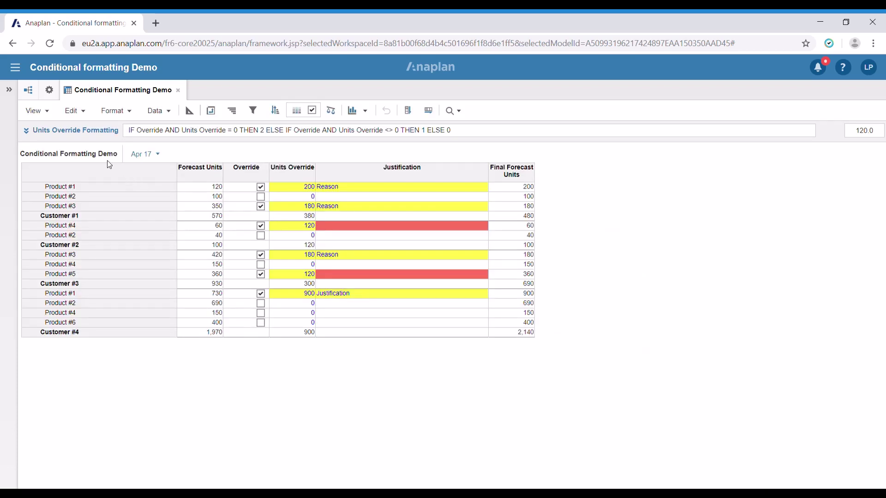
# Step: Publish the grid to the Conditional formatting dashboard and view it in preview mode
pyautogui.click(37, 110)
pyautogui.moveTo(83, 269)
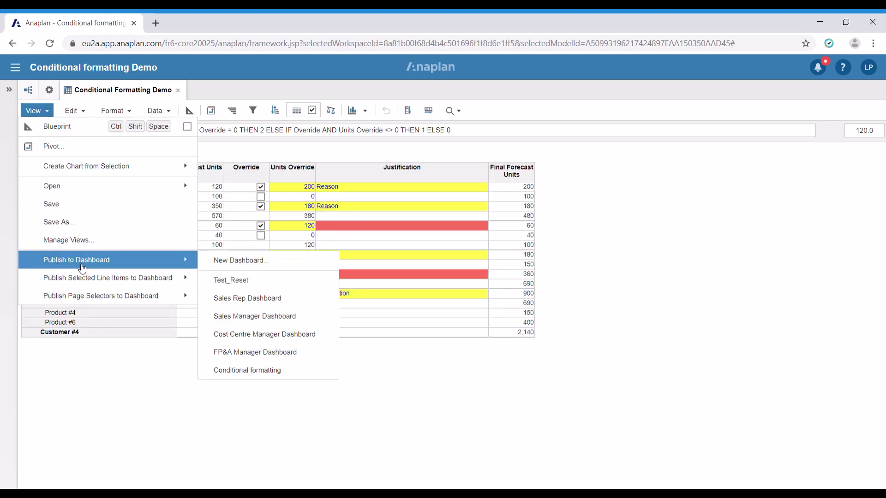
pyautogui.click(286, 370)
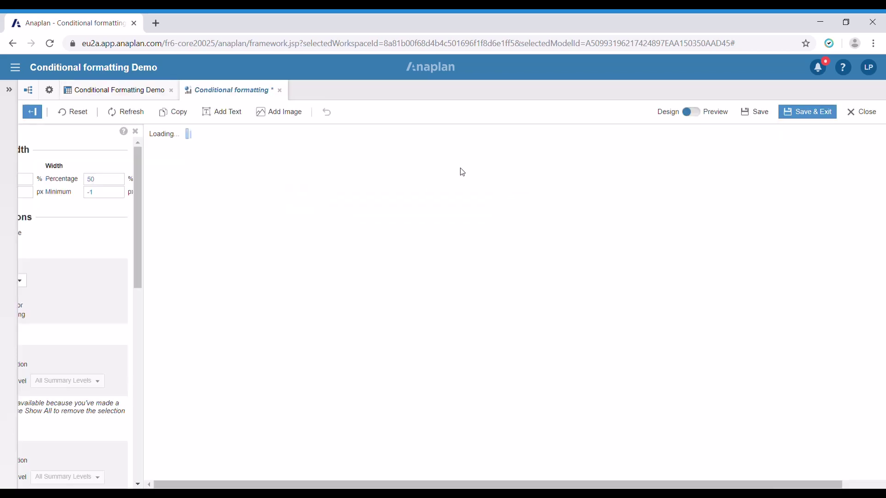
pyautogui.click(691, 111)
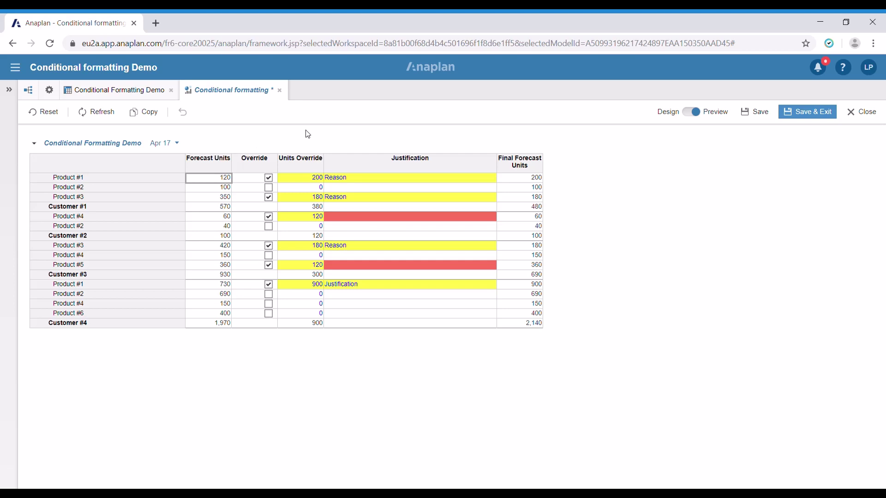
# Step: Review the dashboard grid's conditional formatting rules without changes, then return to the Conditional Formatting Demo module
pyautogui.click(36, 147)
pyautogui.moveTo(86, 218)
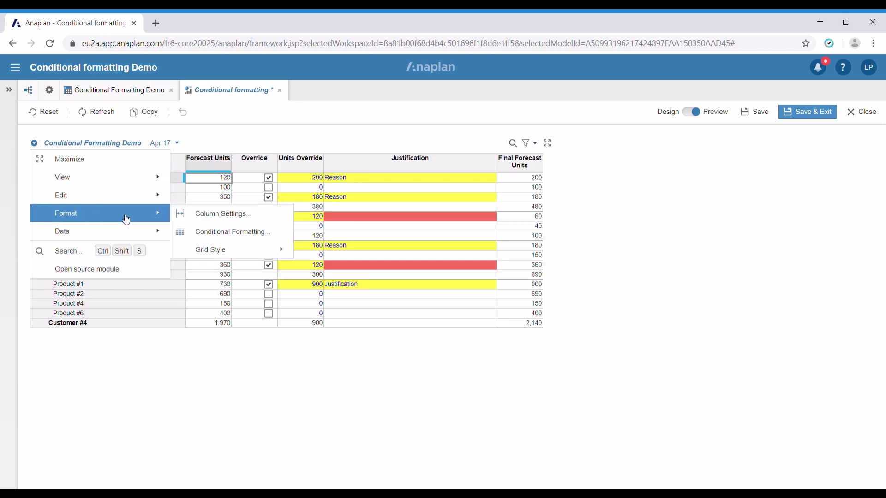
pyautogui.click(277, 242)
pyautogui.moveTo(459, 119); pyautogui.dragTo(659, 131)
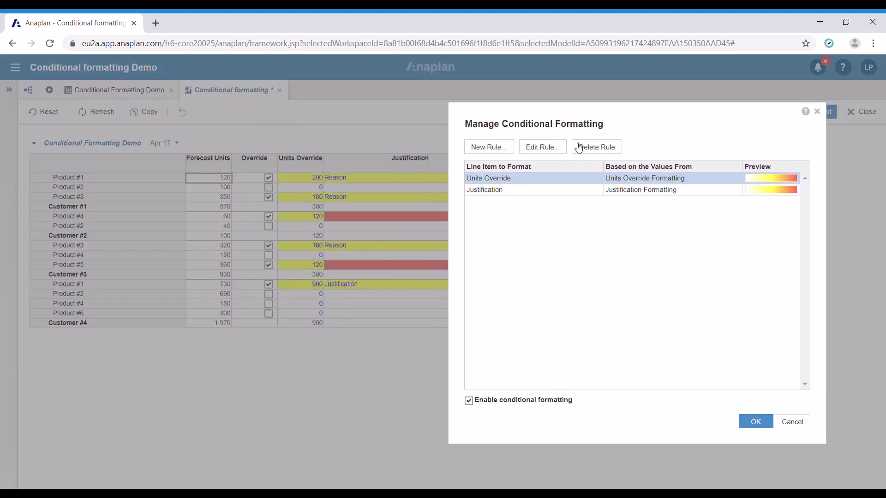
pyautogui.click(760, 423)
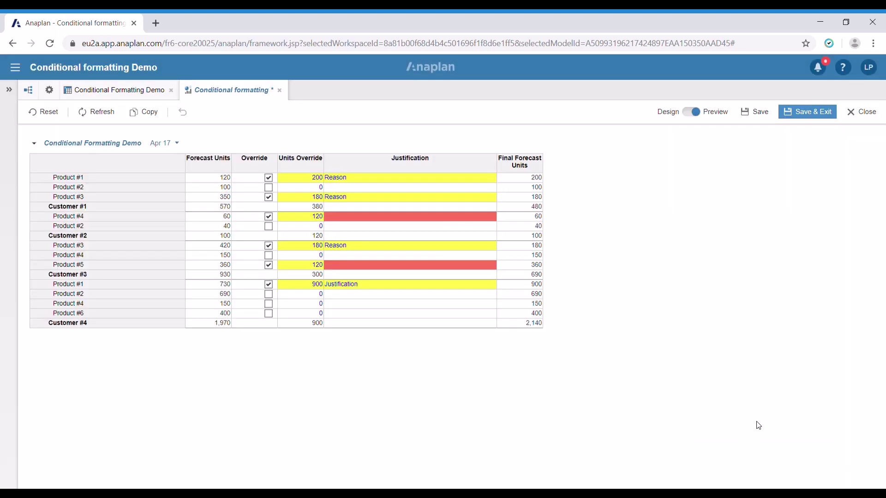
pyautogui.click(132, 93)
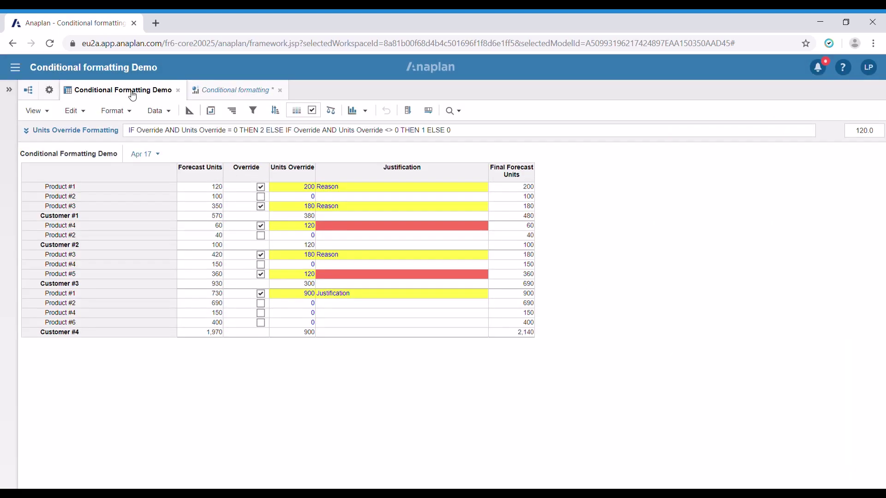
# Step: Show only the Final Forecast Units column in the module grid
pyautogui.click(518, 174)
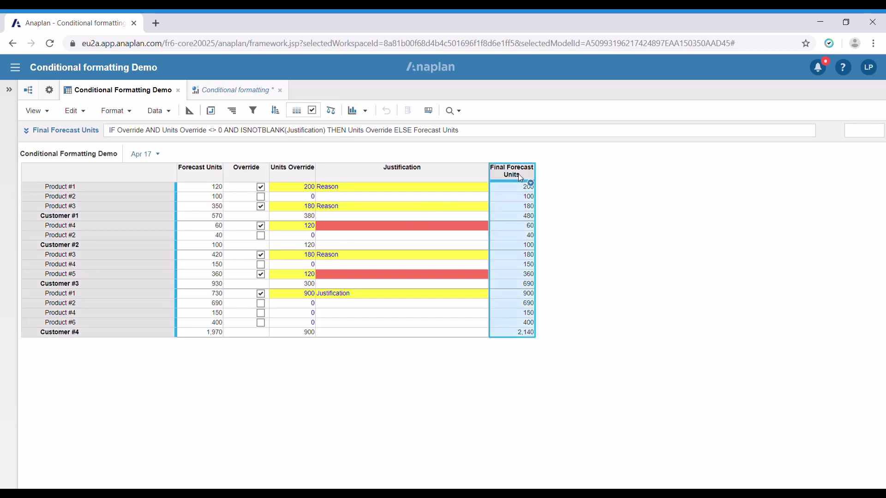
pyautogui.rightClick(515, 170)
pyautogui.click(550, 236)
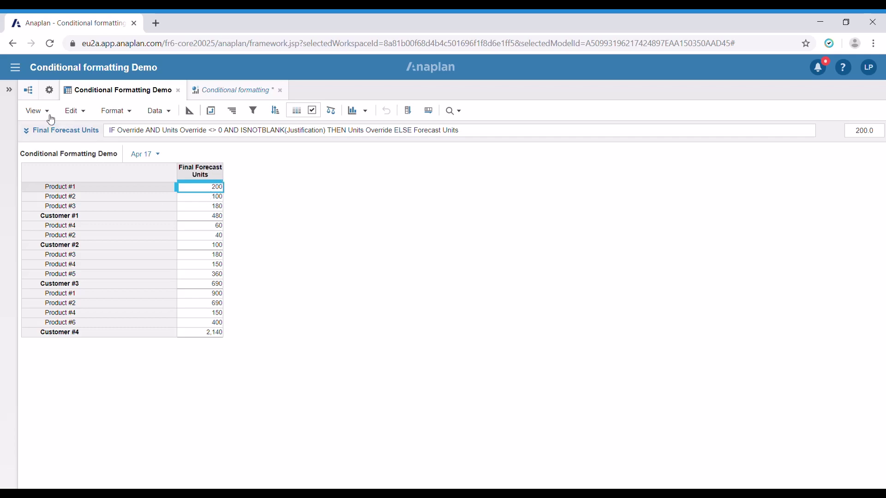
# Step: Publish the Final Forecast Units grid to the Conditional formatting dashboard, placed beside the first grid
pyautogui.click(37, 111)
pyautogui.moveTo(97, 264)
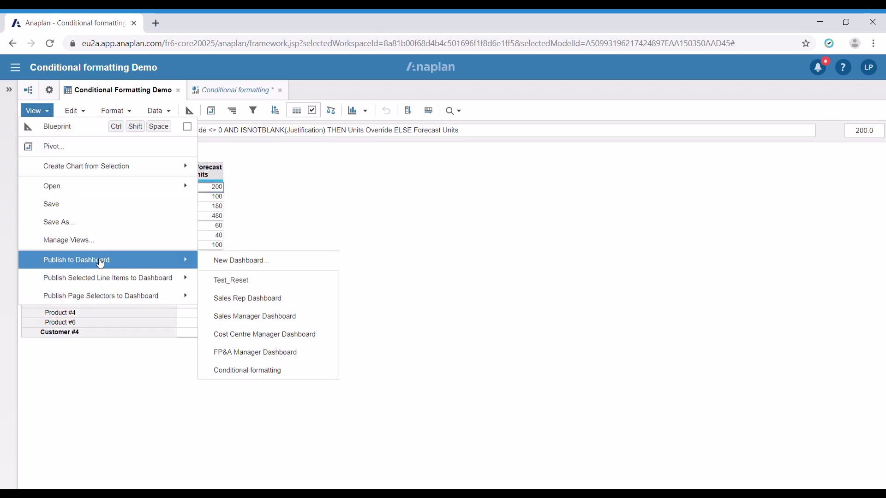
pyautogui.click(253, 369)
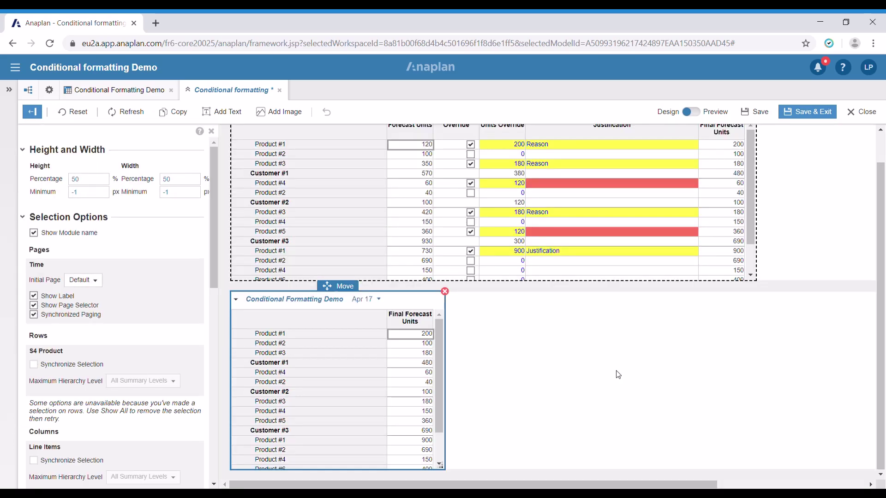
pyautogui.scroll(1, 369, 277)
pyautogui.moveTo(344, 324); pyautogui.dragTo(787, 221)
# Step: In preview, delete the second grid's inherited Units Override and Justification formatting rules
pyautogui.click(691, 112)
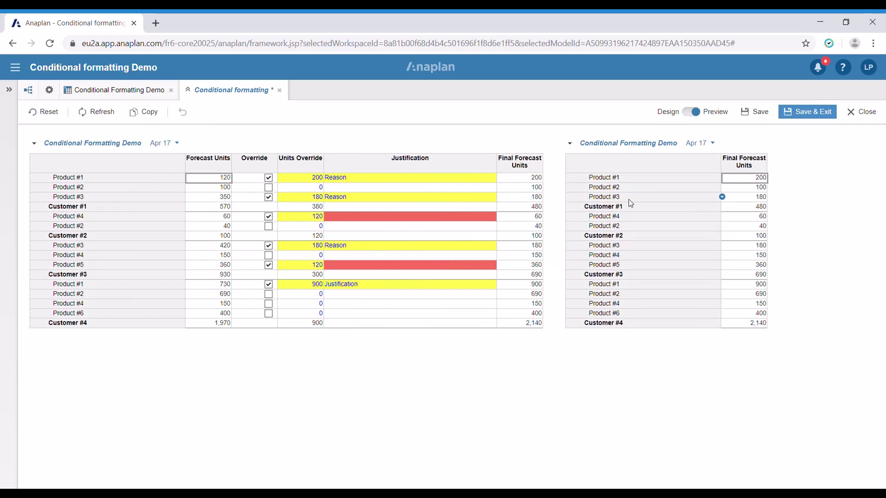
pyautogui.click(571, 144)
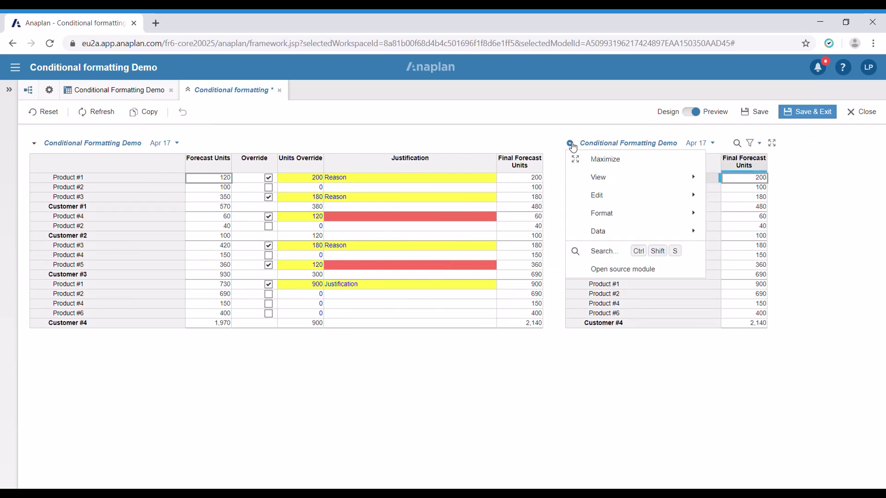
pyautogui.moveTo(627, 217)
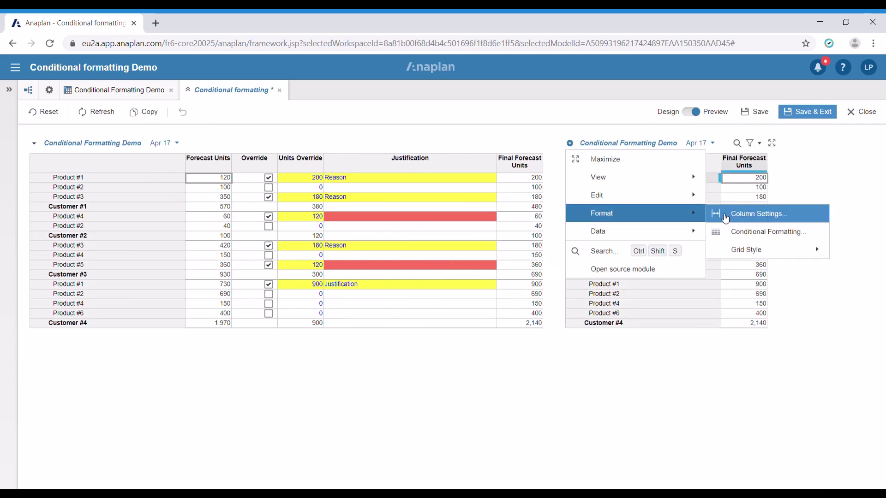
pyautogui.click(749, 233)
pyautogui.click(397, 146)
pyautogui.click(396, 146)
# Step: Add a white-to-green 2-color scale rule on Final Forecast Units from 0 to 1000 and apply it
pyautogui.click(316, 146)
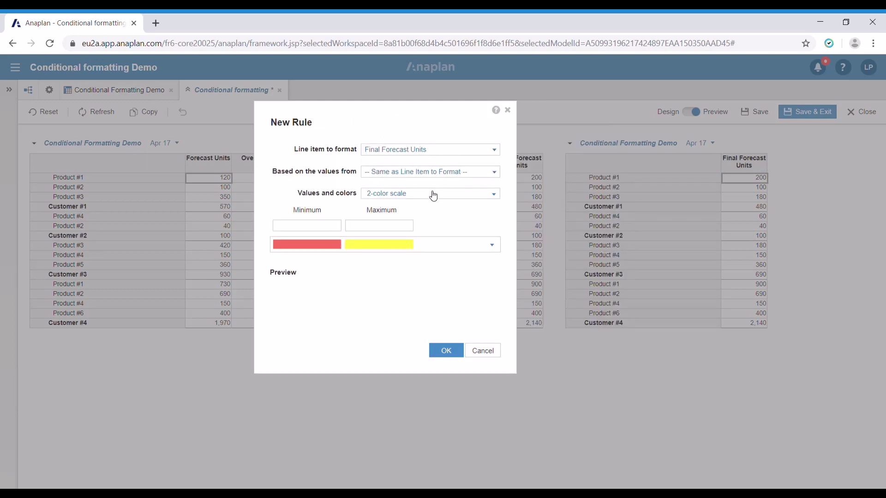
pyautogui.click(413, 248)
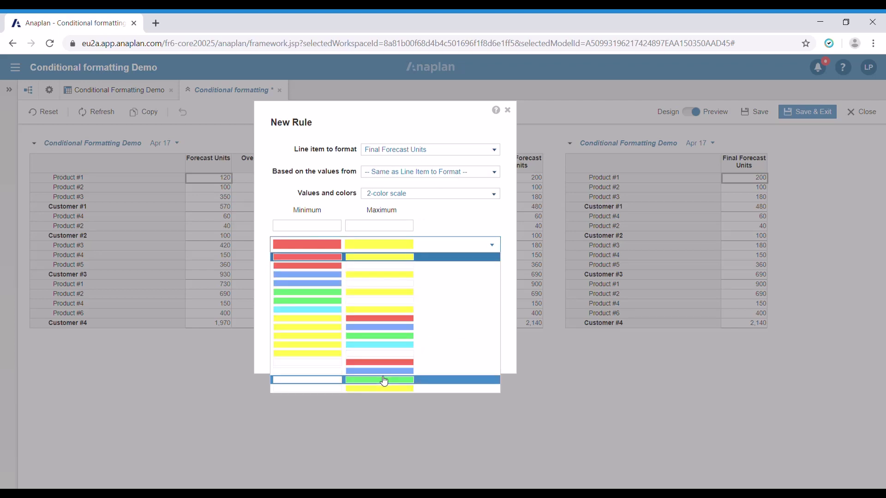
pyautogui.click(384, 380)
pyautogui.click(335, 231)
pyautogui.press('Tab')
pyautogui.write('1000')
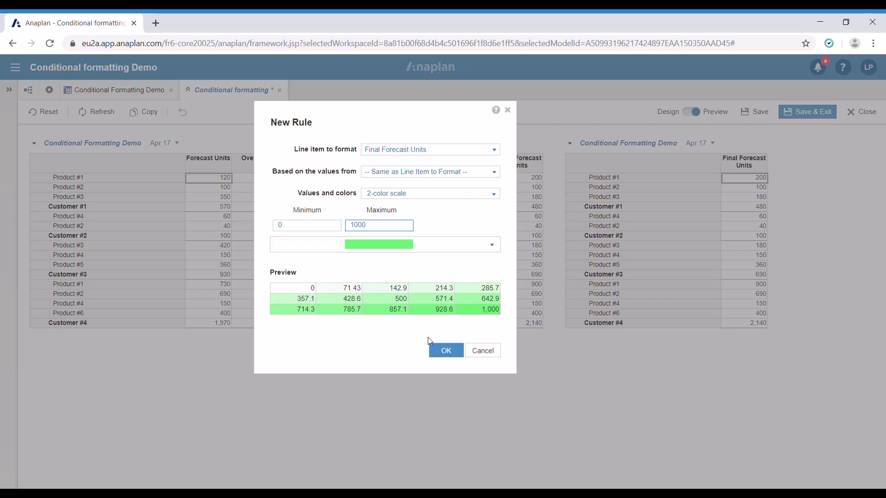
pyautogui.click(446, 351)
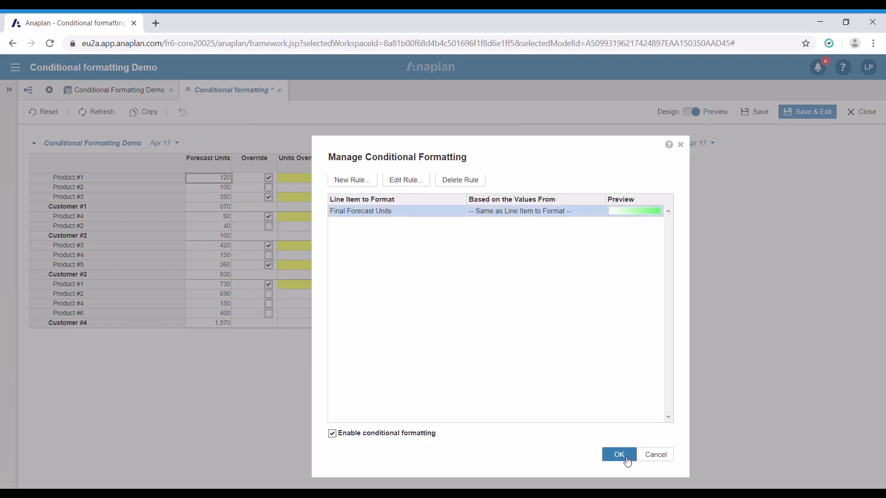
pyautogui.click(619, 455)
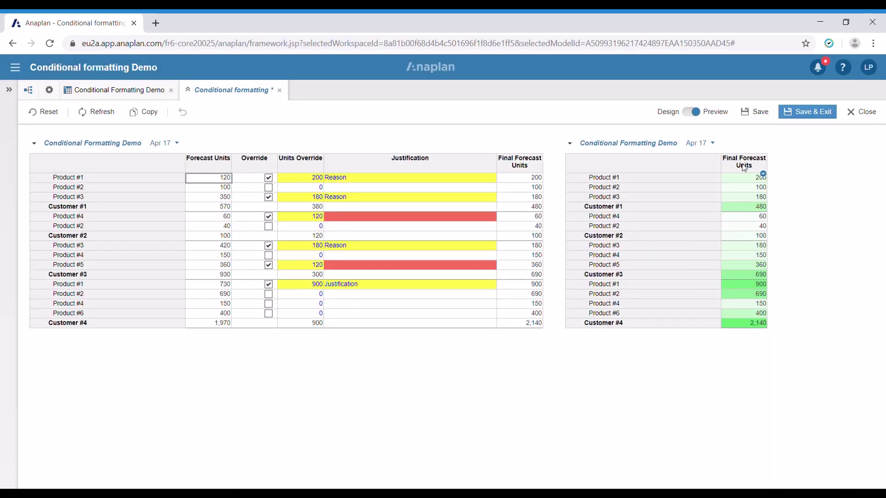